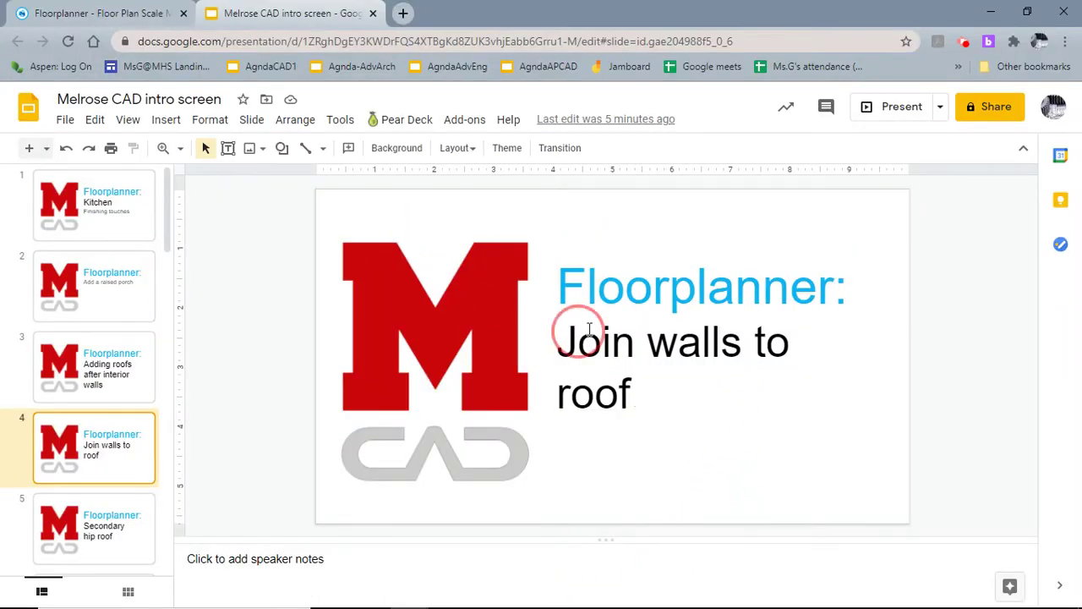
Switch to the Floorplanner project's 2D plan and move both roof-tile surfaces off the house, beyond the stone path side of the lawn
left_click(100, 13)
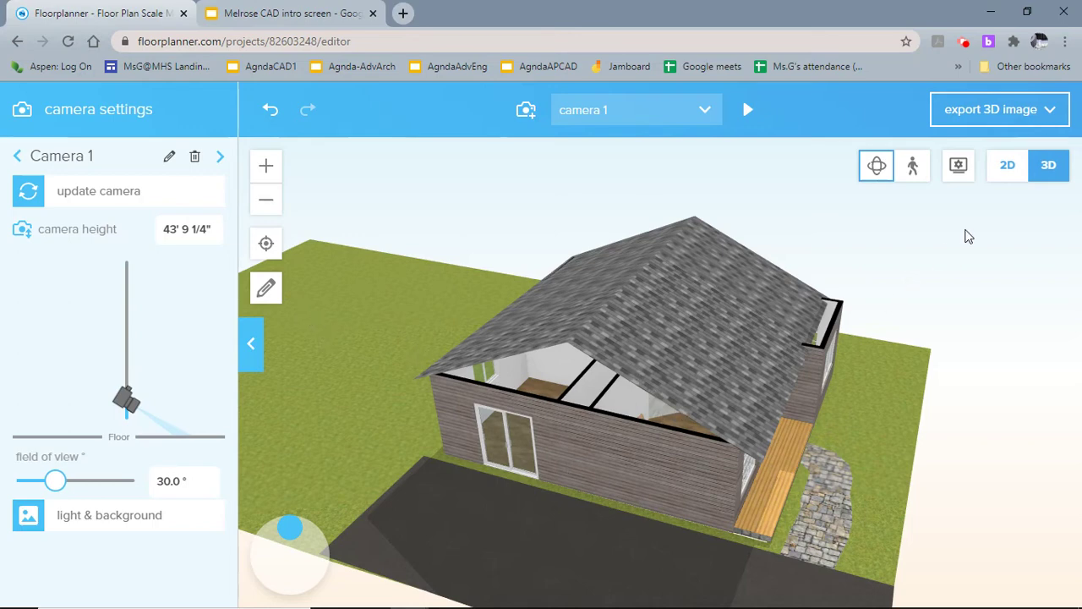
left_click(1006, 168)
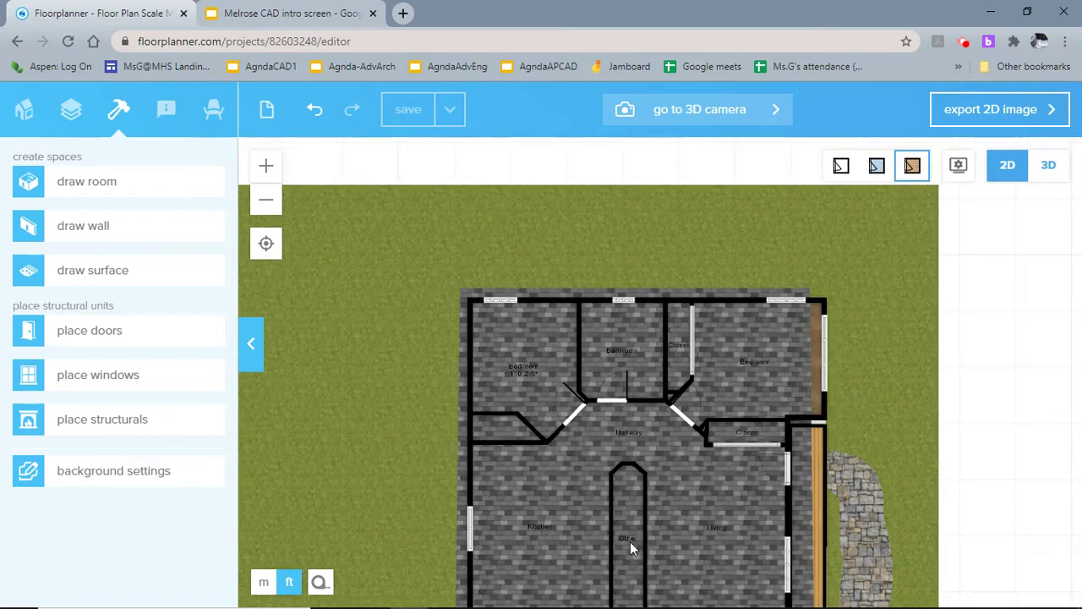
left_click(568, 476)
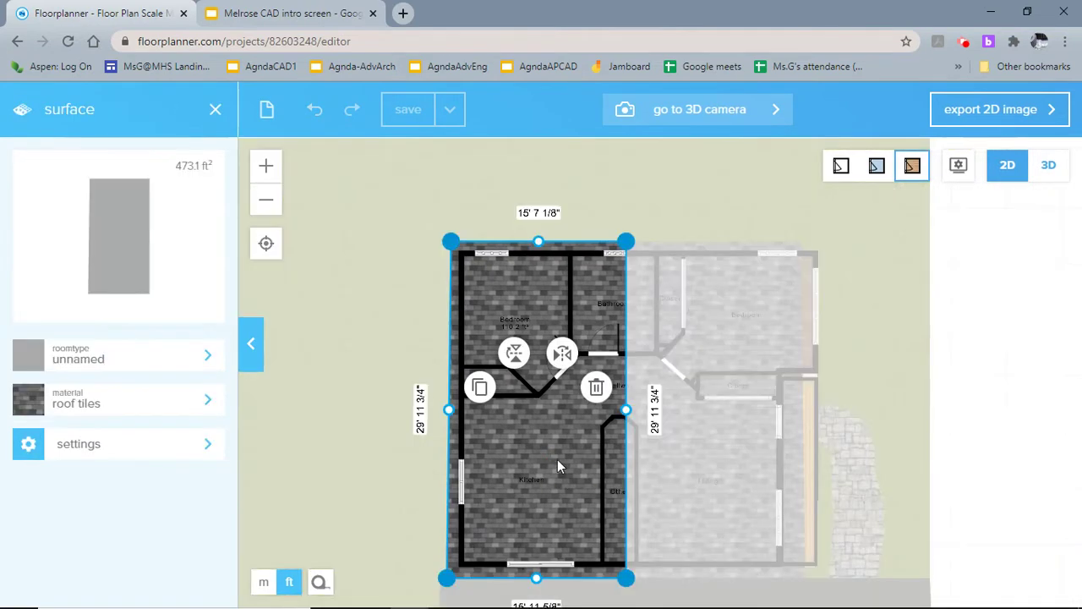
left_click_drag(561, 459, 1024, 406)
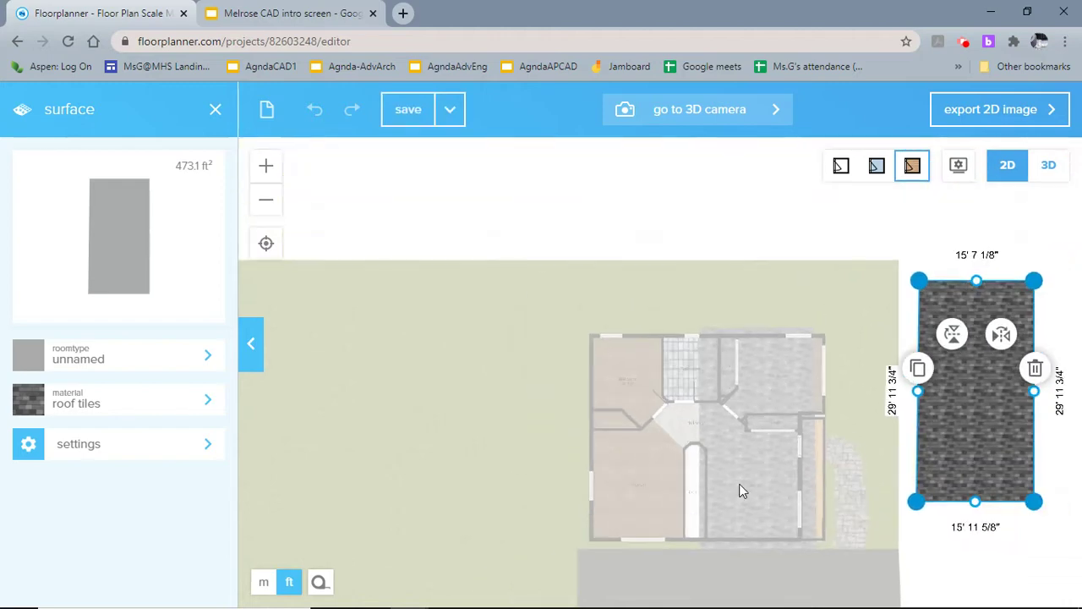
left_click(739, 484)
left_click_drag(733, 494, 1079, 449)
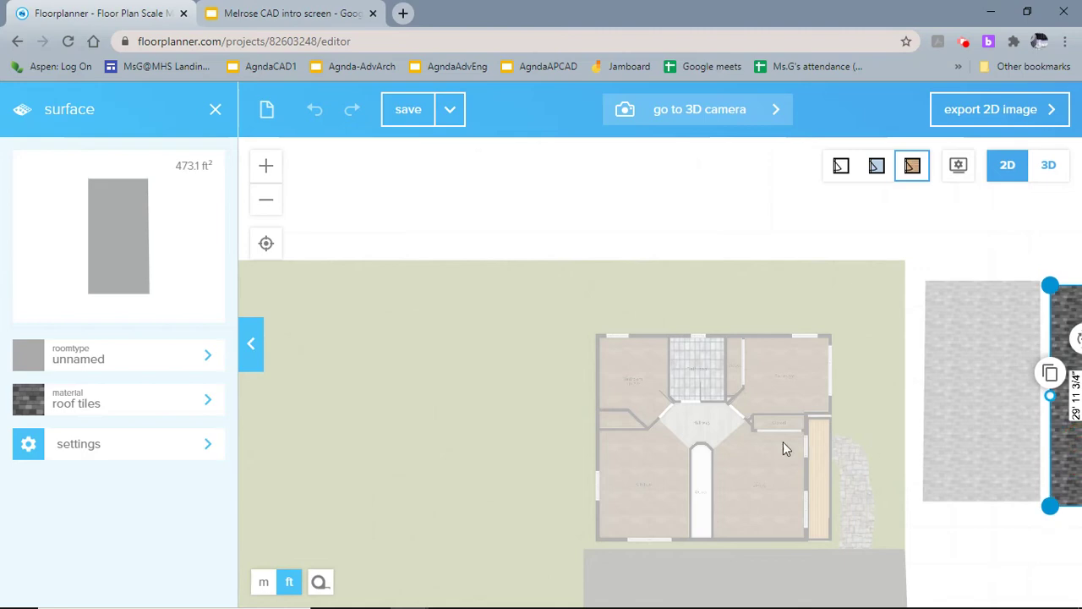
scroll(727, 389, "up", 3)
left_click(660, 171)
Draw a 6" thick wall just outside and parallel to the exterior wall of the Kitchen and Living rooms, along the driveway
scroll(668, 469, "up", 1)
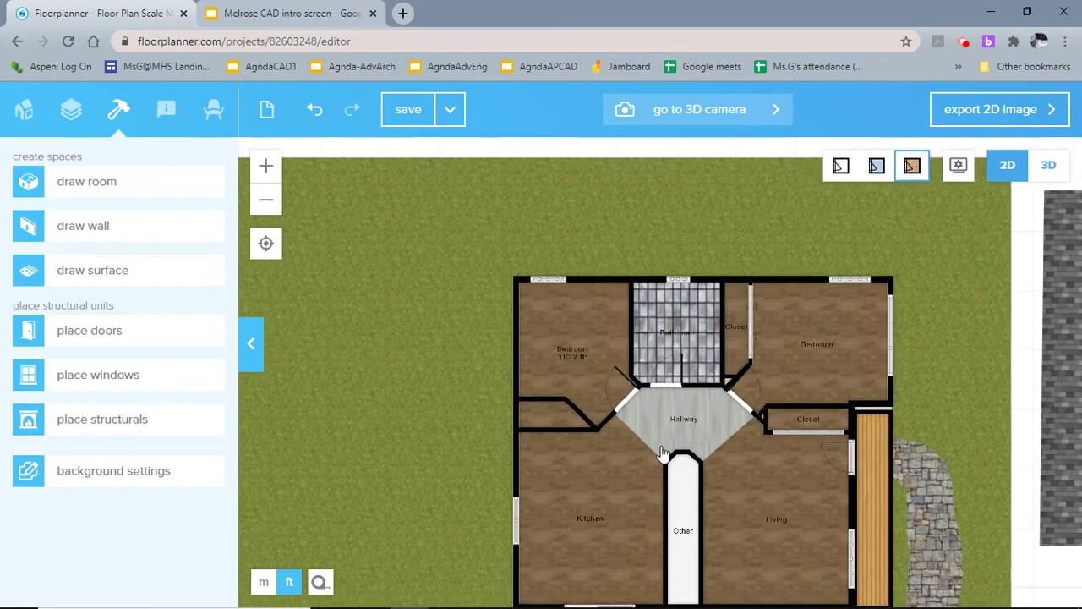
left_click_drag(663, 480, 612, 404)
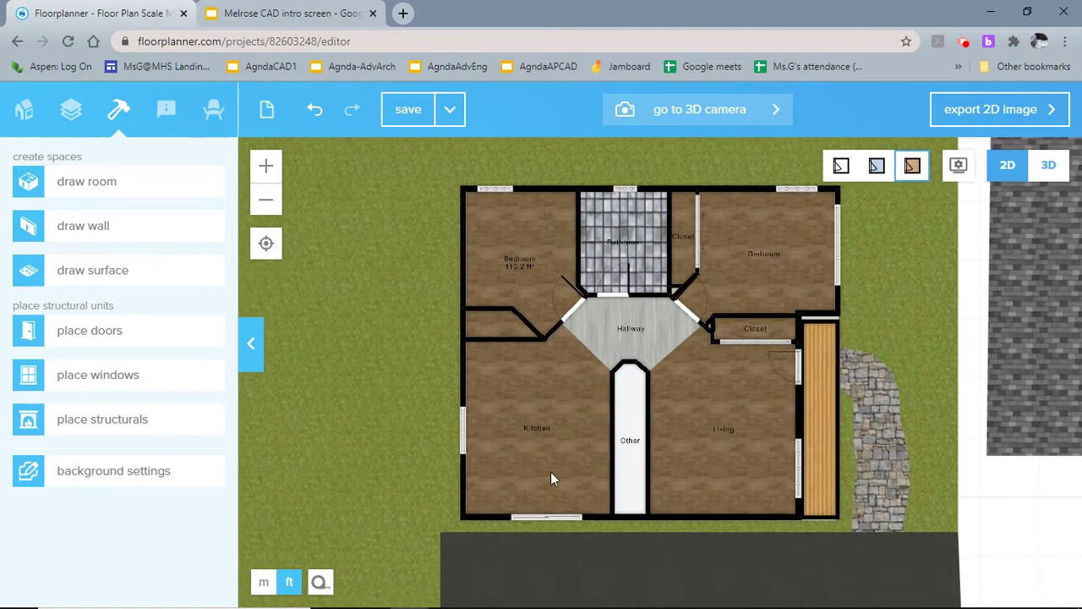
left_click(88, 230)
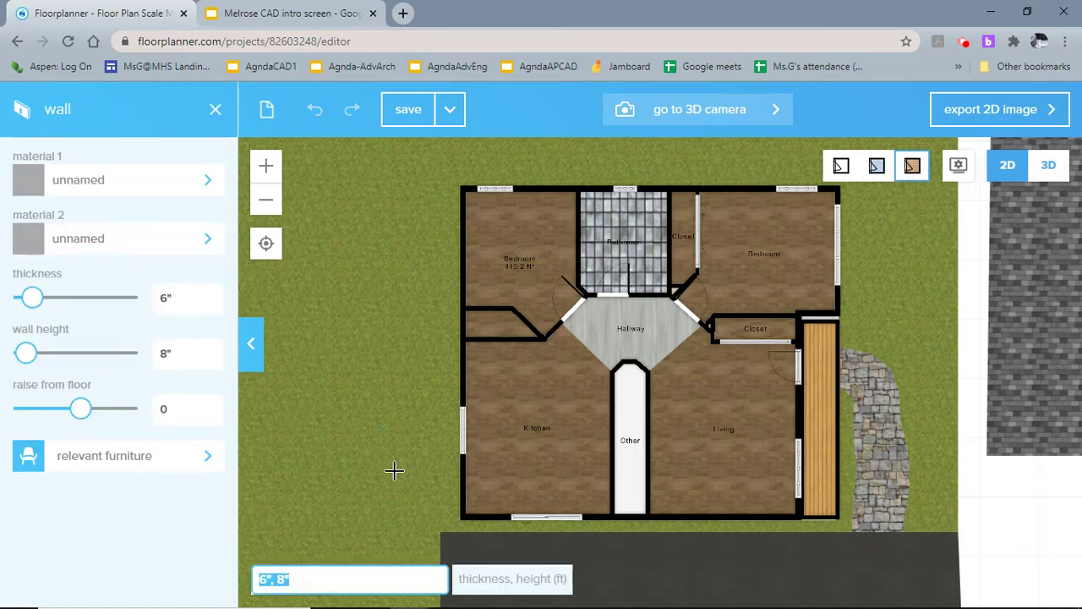
scroll(447, 524, "up", 4)
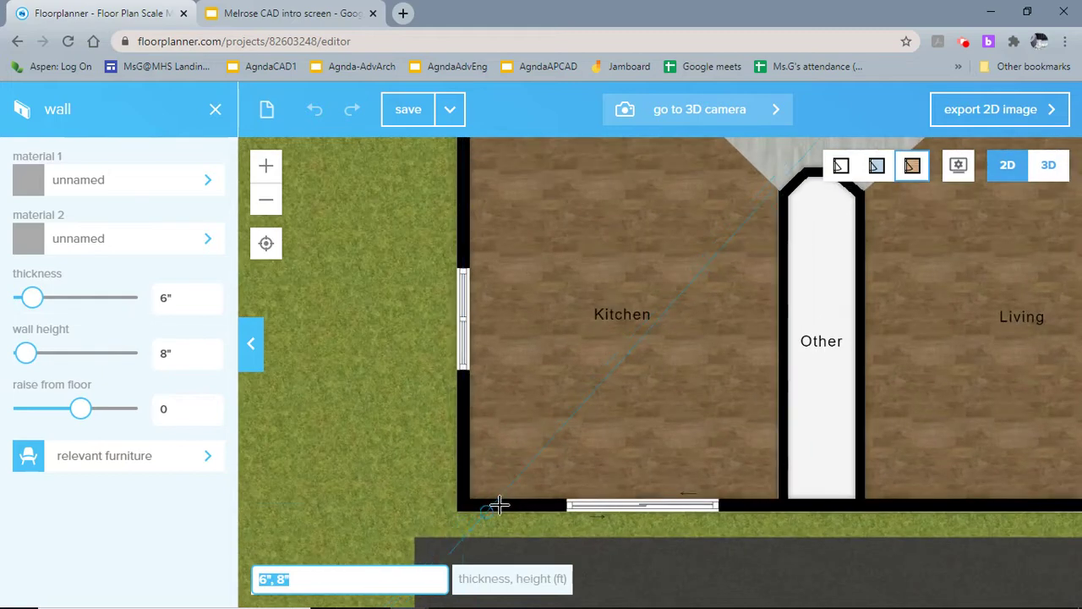
scroll(464, 528, "up", 1)
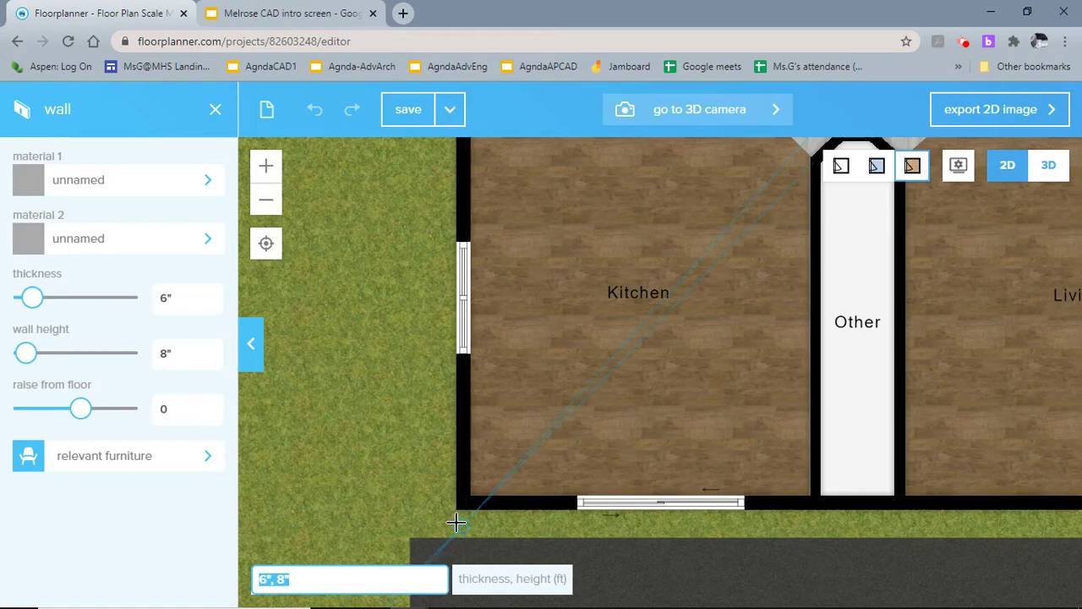
left_click(460, 519)
scroll(459, 519, "up", 2)
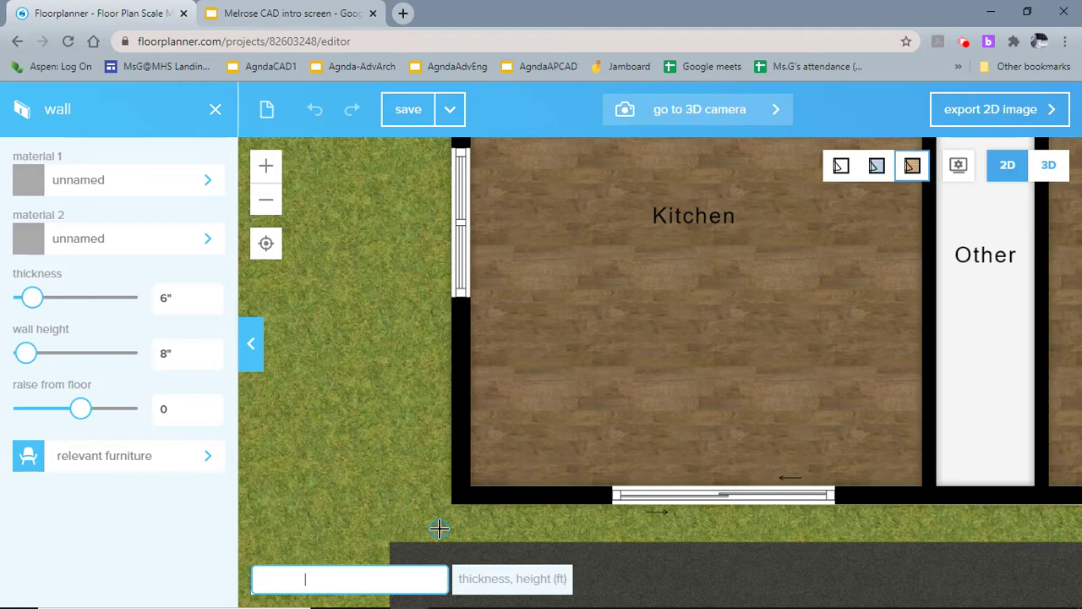
type("ssssssssssssssssssssssss")
left_click_drag(450, 526, 702, 514)
left_click_drag(873, 522, 385, 521)
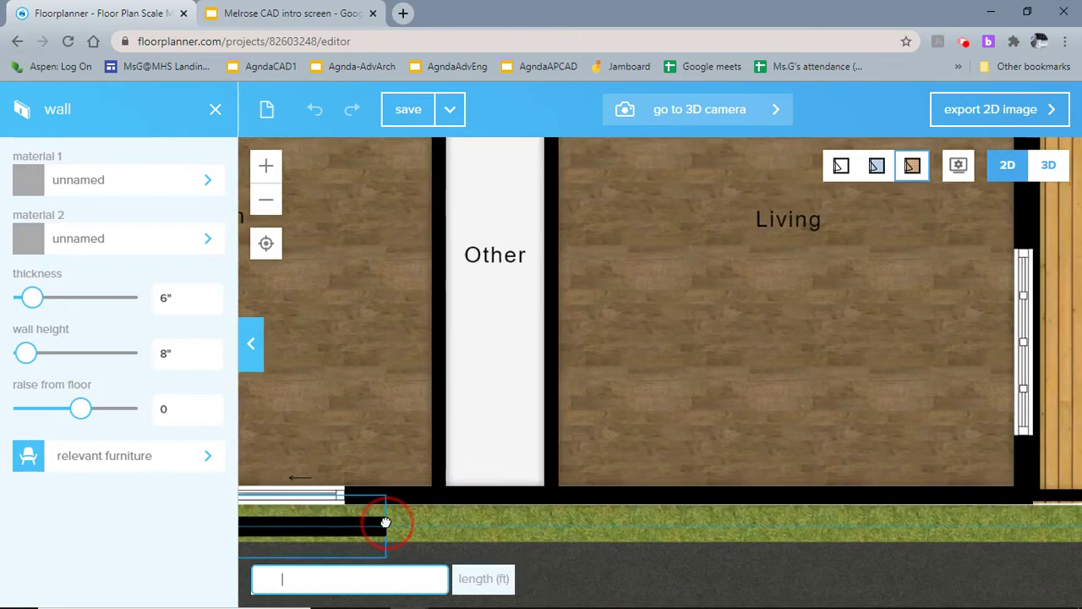
scroll(892, 508, "down", 5)
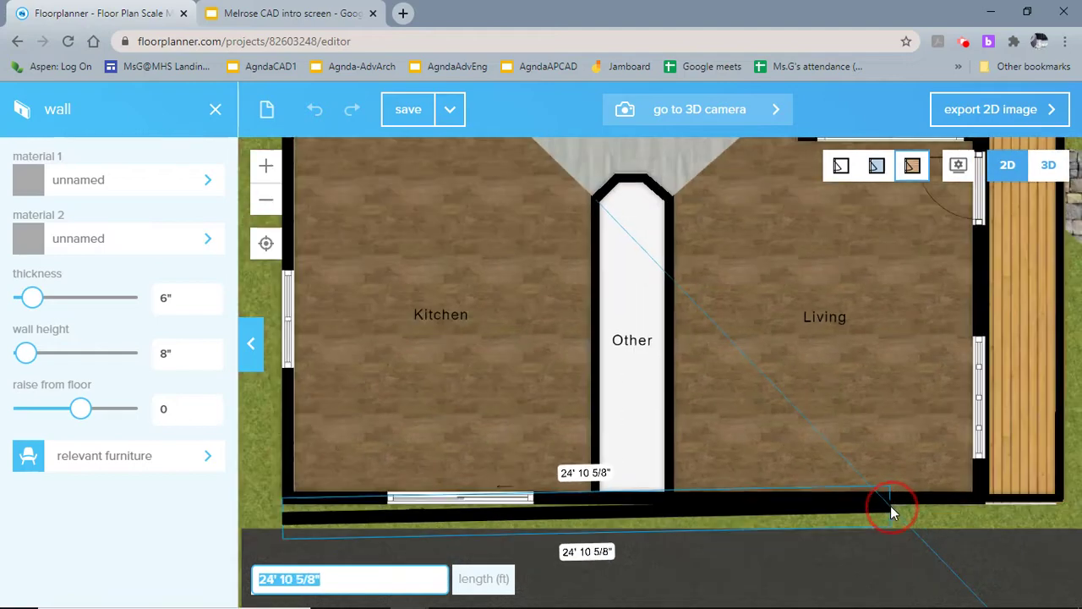
left_click_drag(891, 509, 577, 517)
double_click(745, 522)
scroll(753, 521, "up", 4)
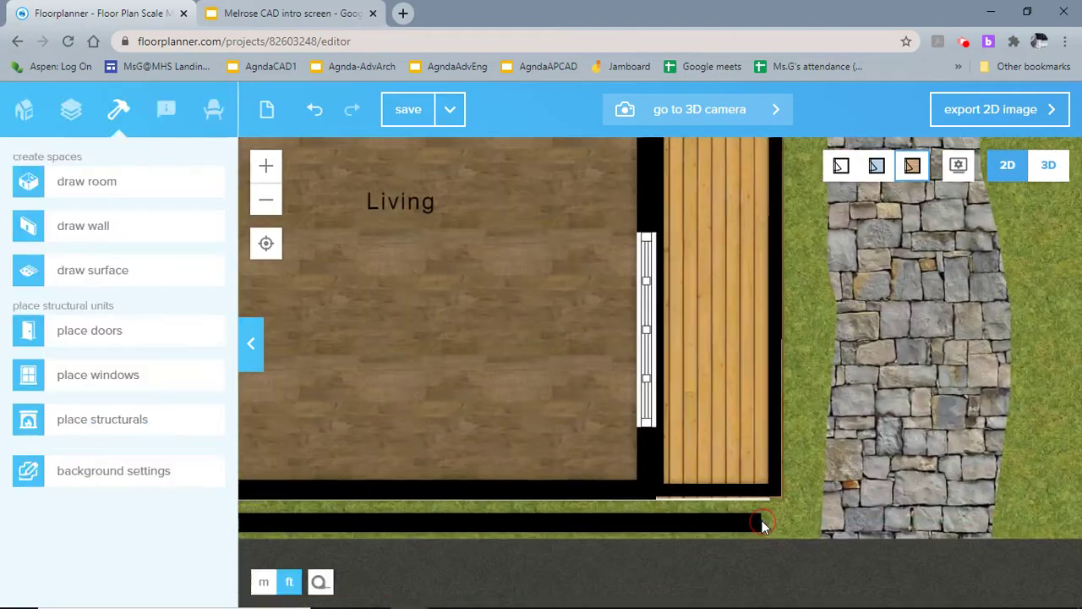
Pull the new wall's porch-side end back in line with the outer face of the Living room's exterior wall
left_click(762, 521)
left_click(763, 527)
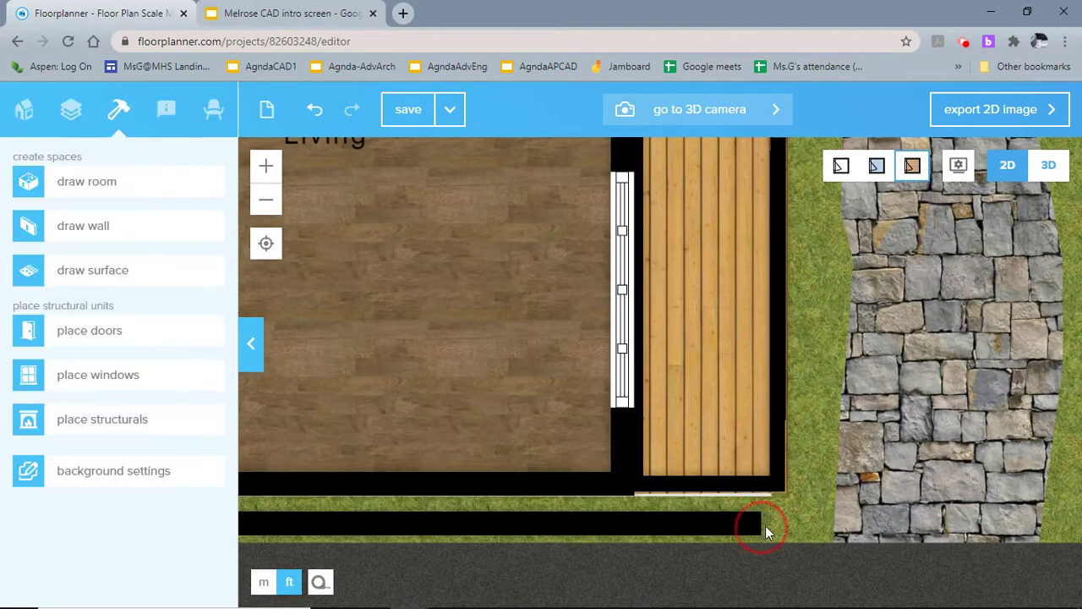
left_click(752, 528)
left_click_drag(756, 529, 512, 537)
scroll(778, 520, "up", 2)
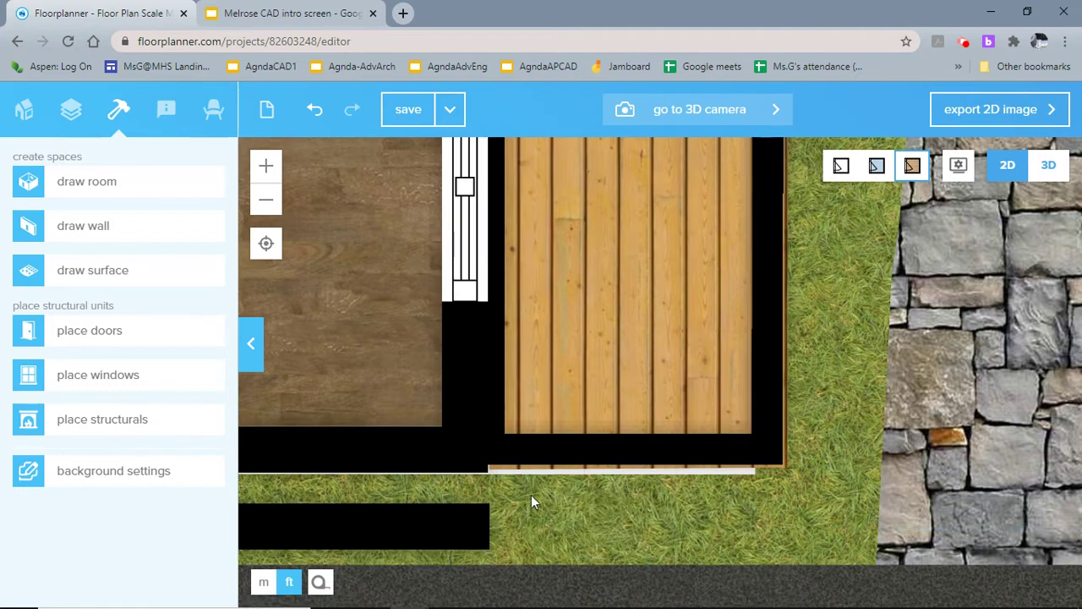
Set the height of the new wall along the driveway to 9'
scroll(437, 442, "down", 3)
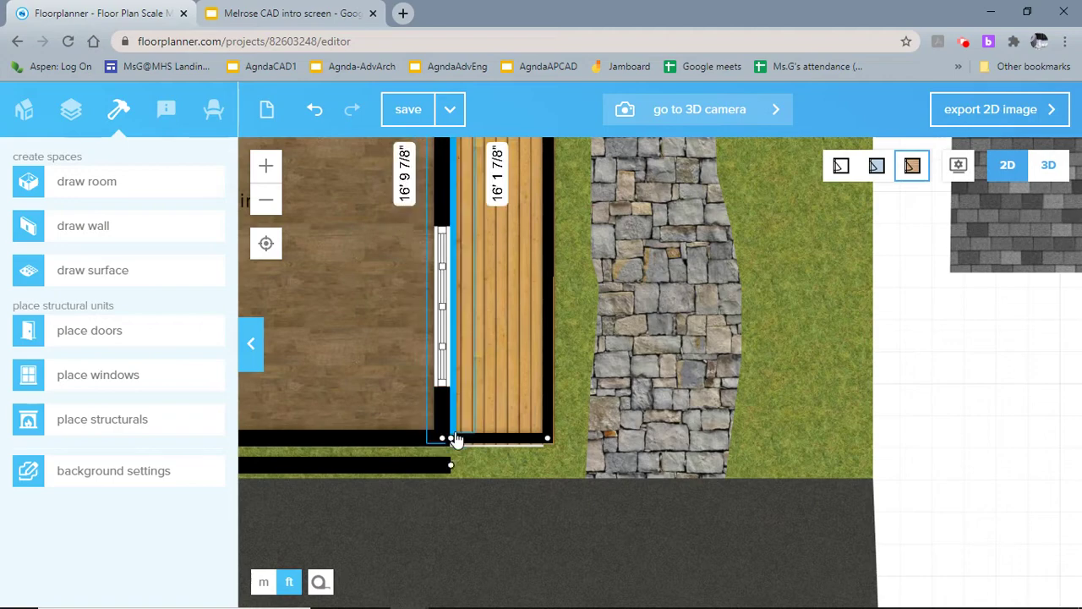
left_click_drag(452, 456, 894, 437)
scroll(675, 427, "down", 2)
left_click_drag(485, 424, 611, 420)
scroll(592, 411, "down", 1)
scroll(592, 416, "up", 1)
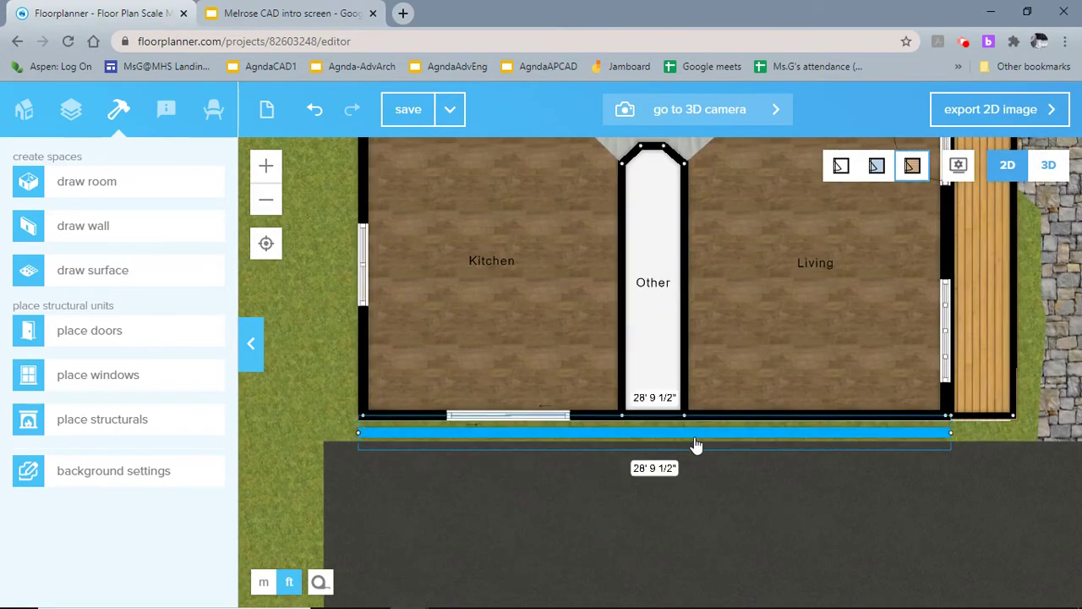
left_click(695, 433)
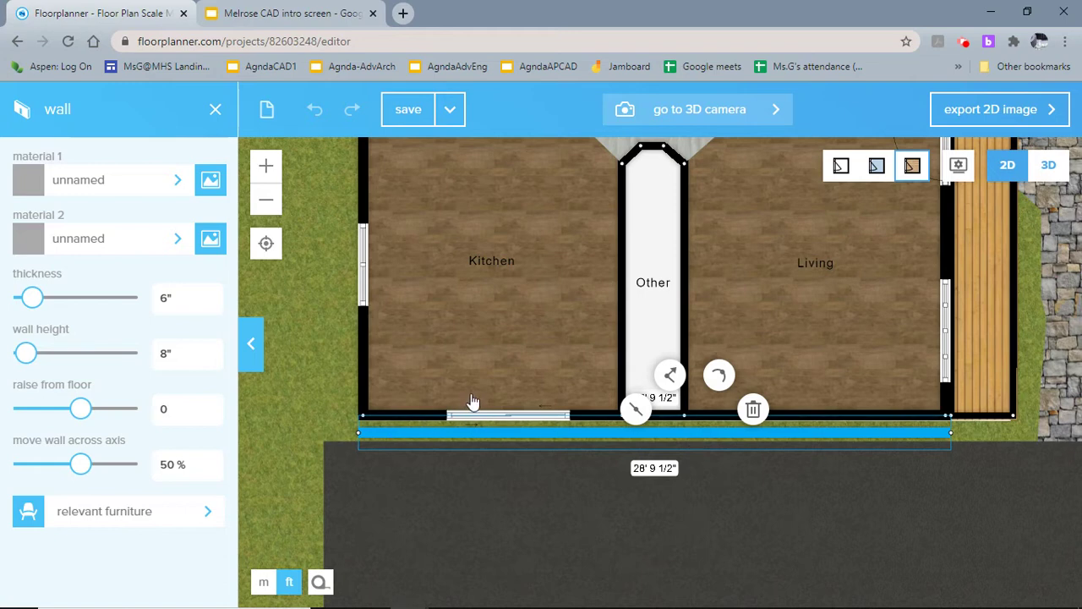
left_click(165, 355)
type("9\"")
key("BackSpace")
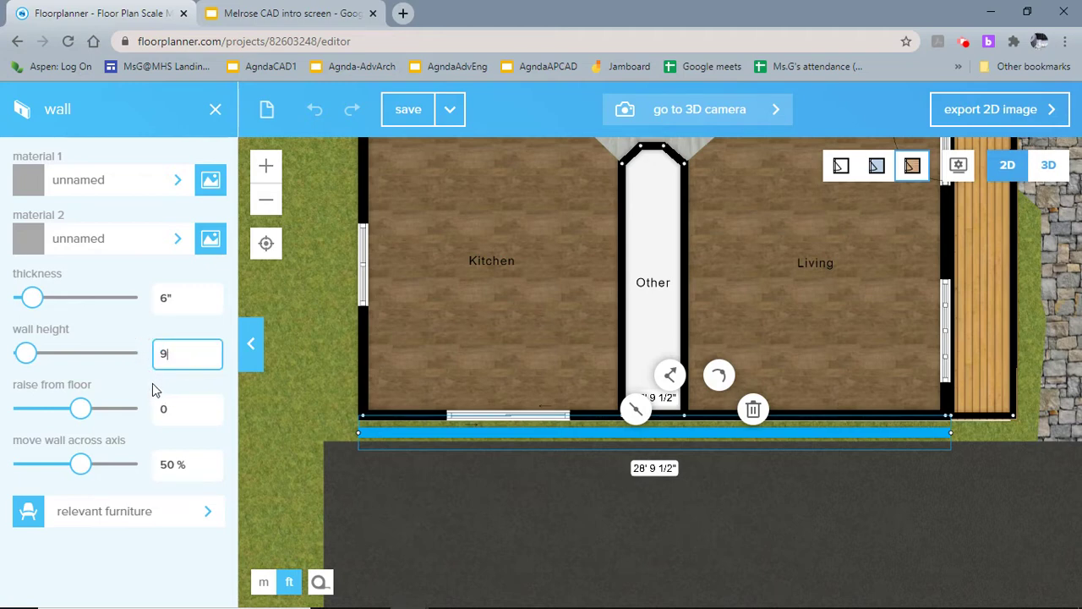
key("Return")
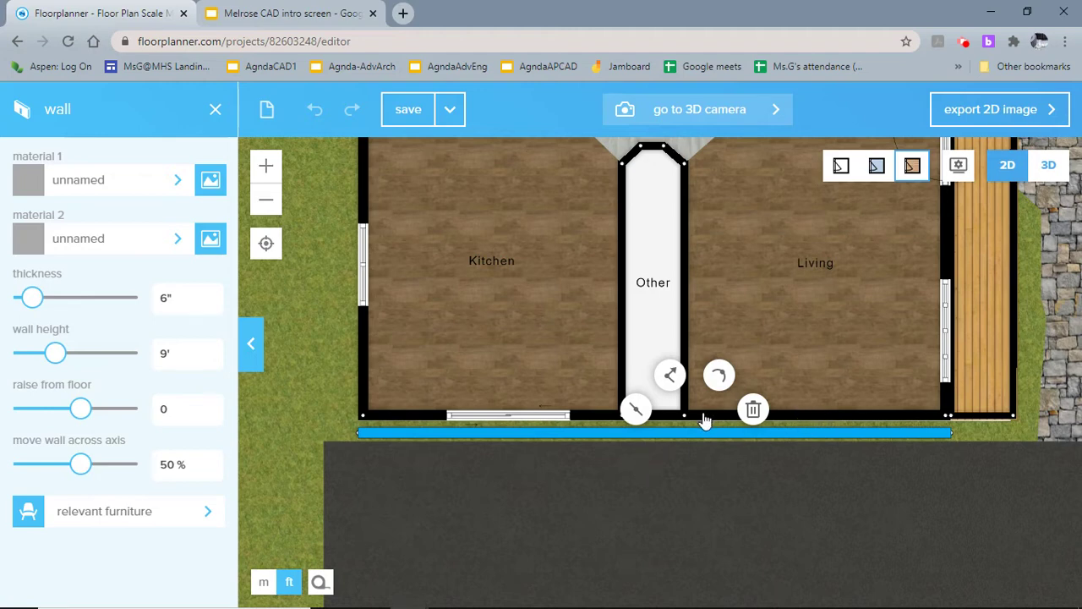
Split the new wall along the driveway into two segments near its middle
left_click_drag(656, 436, 653, 436)
left_click(654, 440)
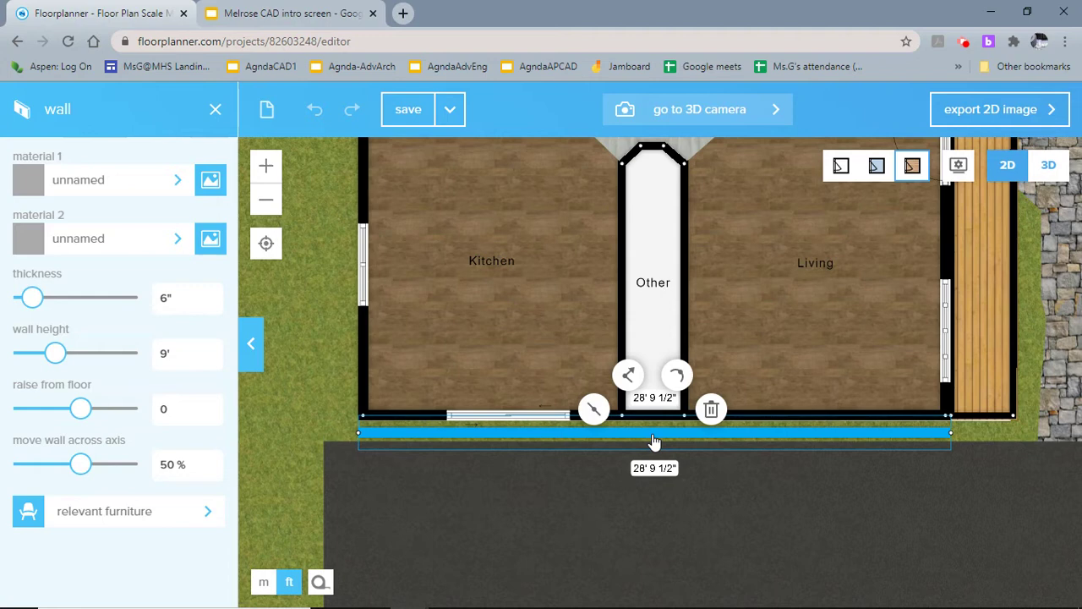
left_click(595, 409)
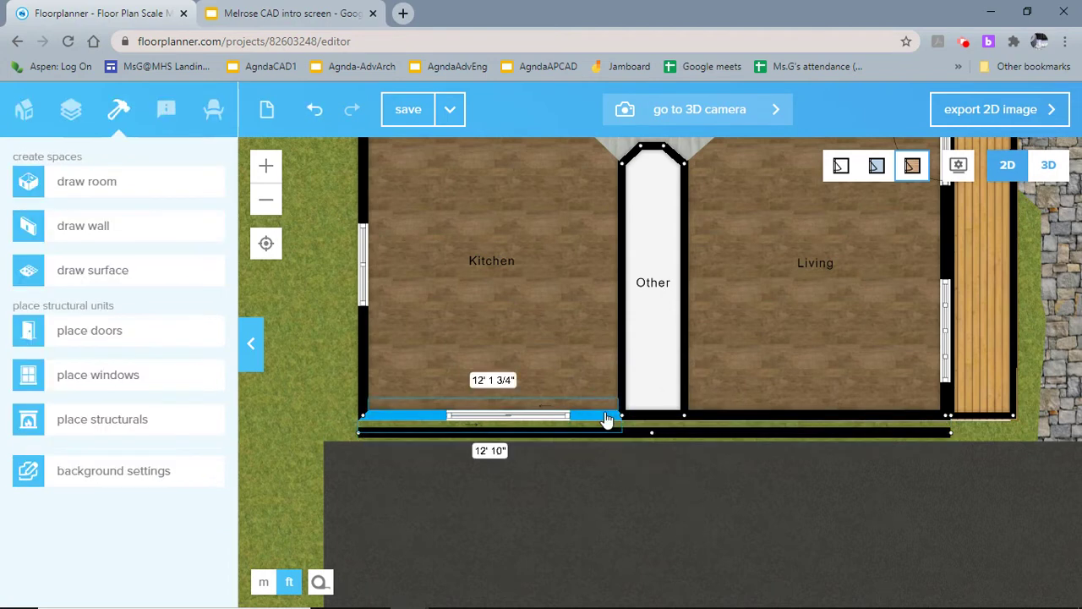
left_click(655, 438)
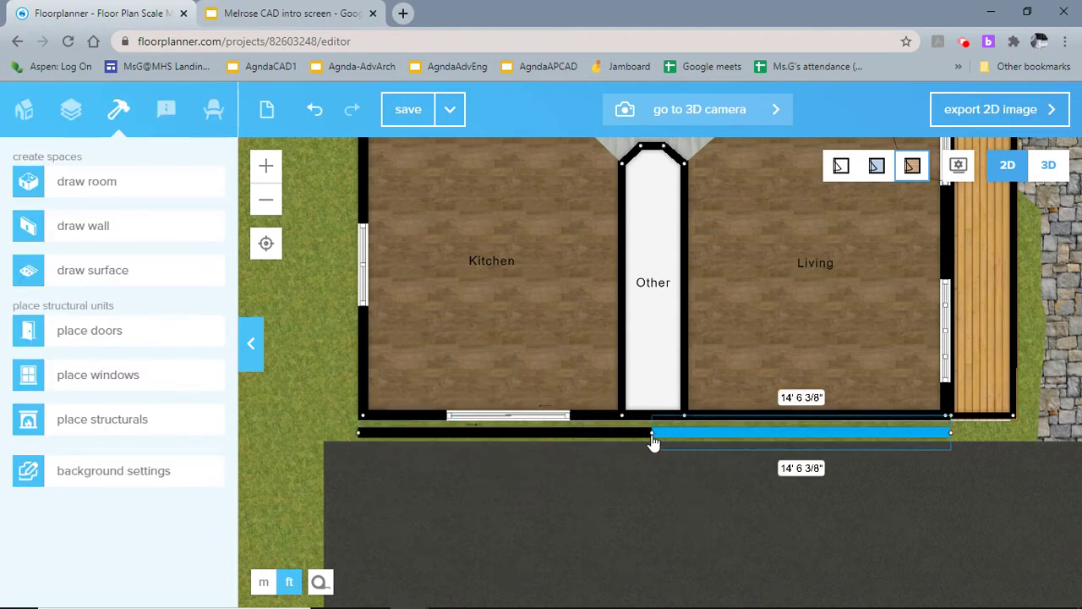
Shift the split point to the exact middle of the wall so each segment measures about 14' 4 3/4"
scroll(654, 438, "up", 1)
scroll(655, 438, "up", 1)
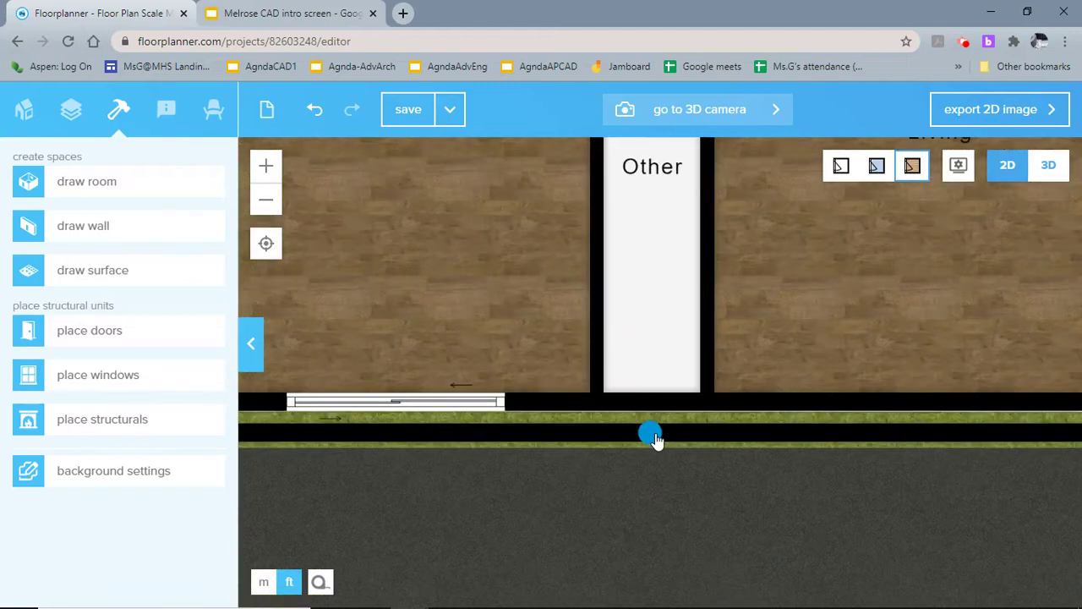
left_click(654, 435)
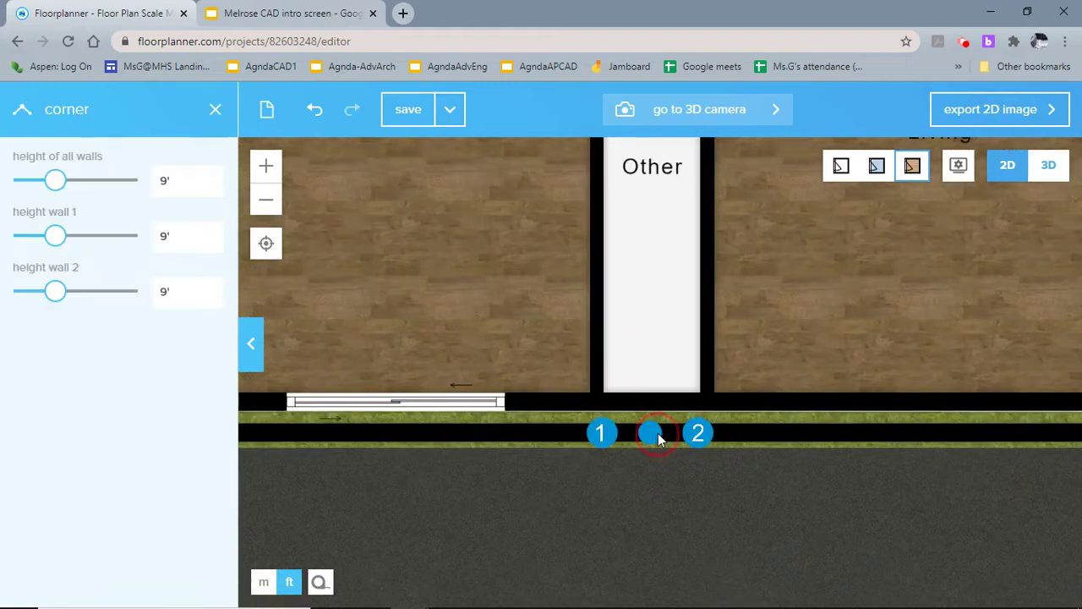
left_click(790, 436)
scroll(789, 437, "down", 1)
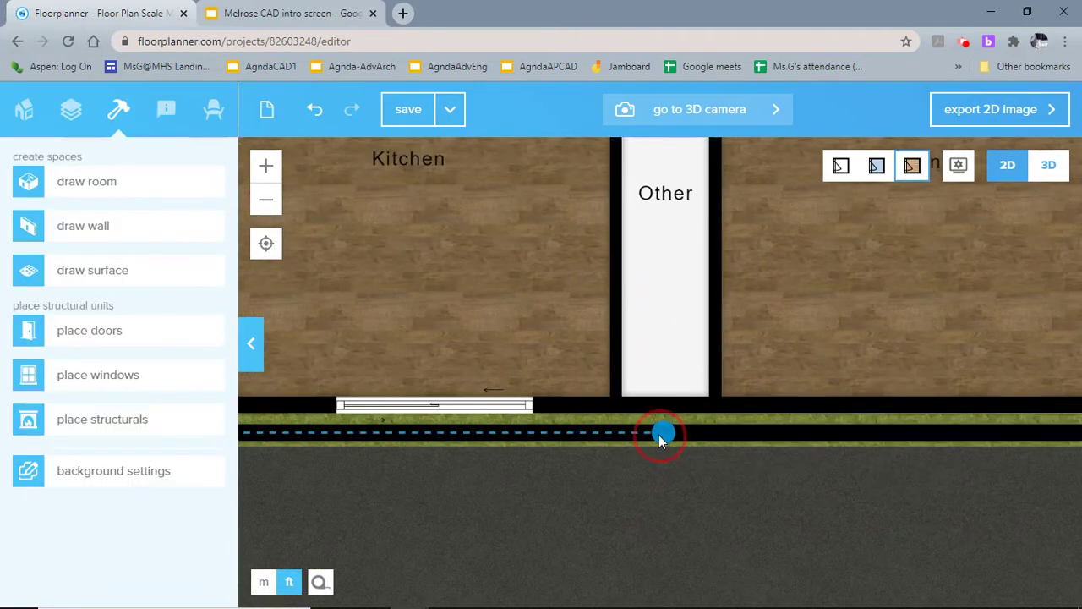
mouse_move(659, 435)
left_mouse_down()
mouse_move(646, 434)
mouse_move(673, 437)
left_mouse_up()
left_click(666, 437)
left_click(667, 438)
left_click(668, 433)
left_click(761, 431)
left_click(742, 451)
scroll(643, 440, "down", 1)
left_click(508, 440)
scroll(507, 441, "down", 1)
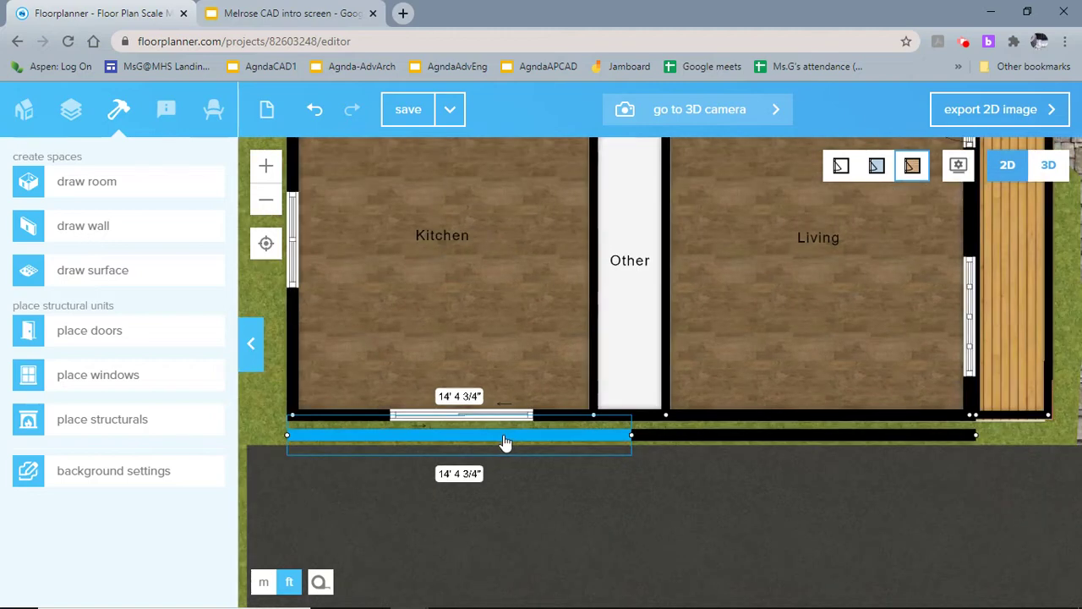
Check the lengths of the two wall segments on either side of the split point
left_click(602, 435)
left_click(558, 445)
left_click(694, 434)
left_click(597, 442)
left_click(668, 441)
left_click(564, 454)
left_click(607, 448)
Set the heights of wall 1 and wall 2 at the middle corner to 16' to form a gable peak
left_click(632, 438)
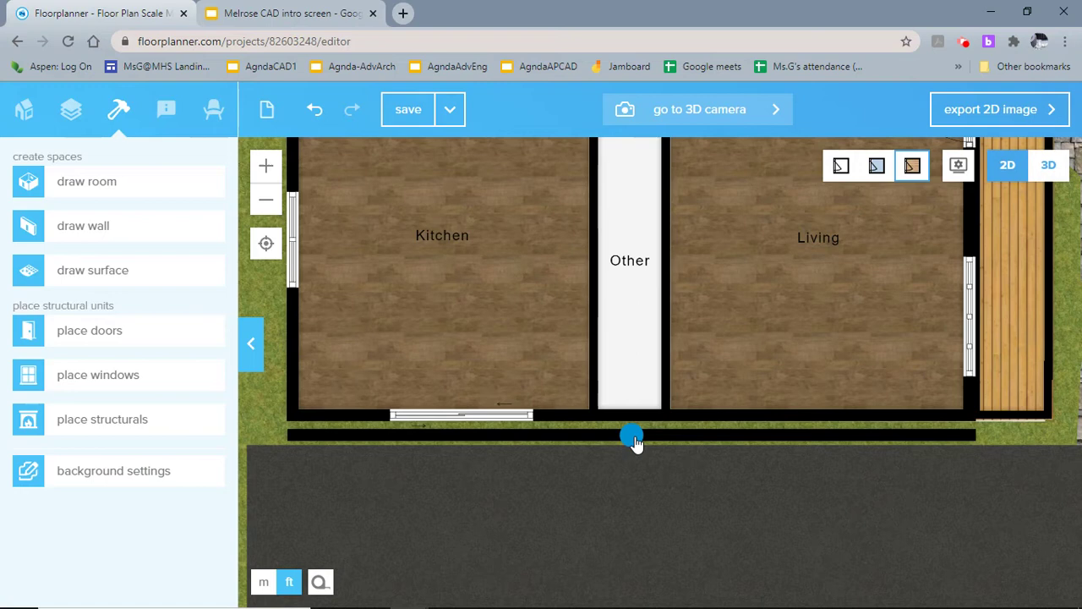
left_click(634, 439)
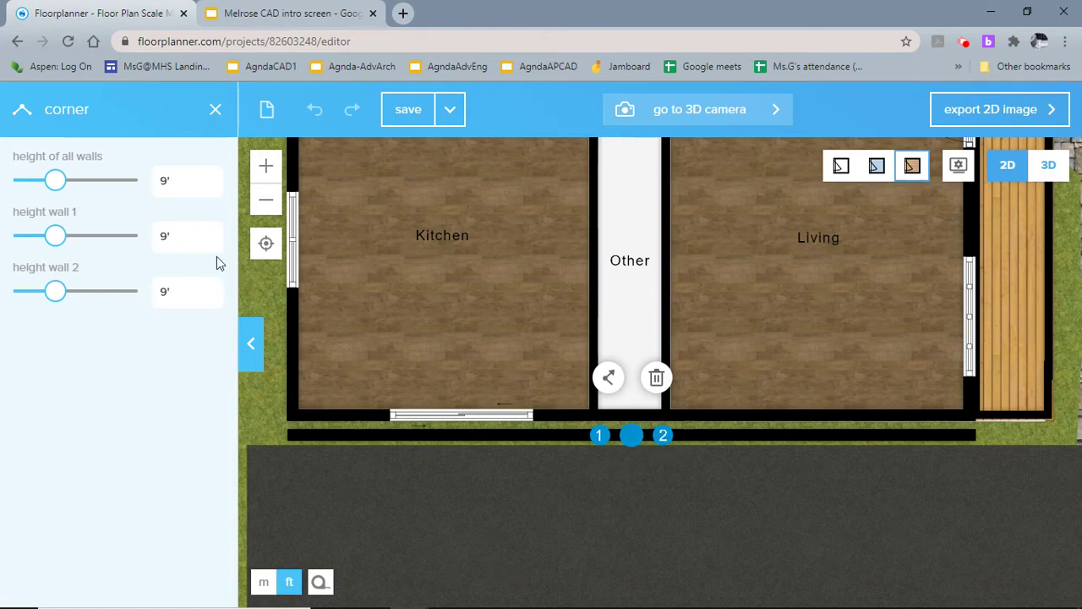
left_click(155, 238)
type("16'")
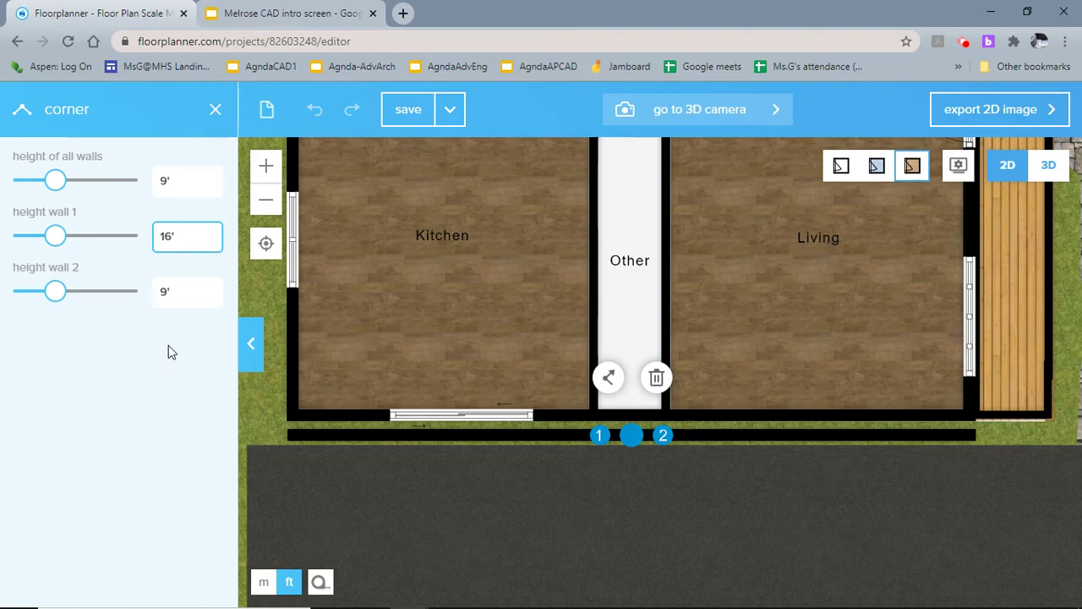
left_click(169, 292)
left_click(111, 282)
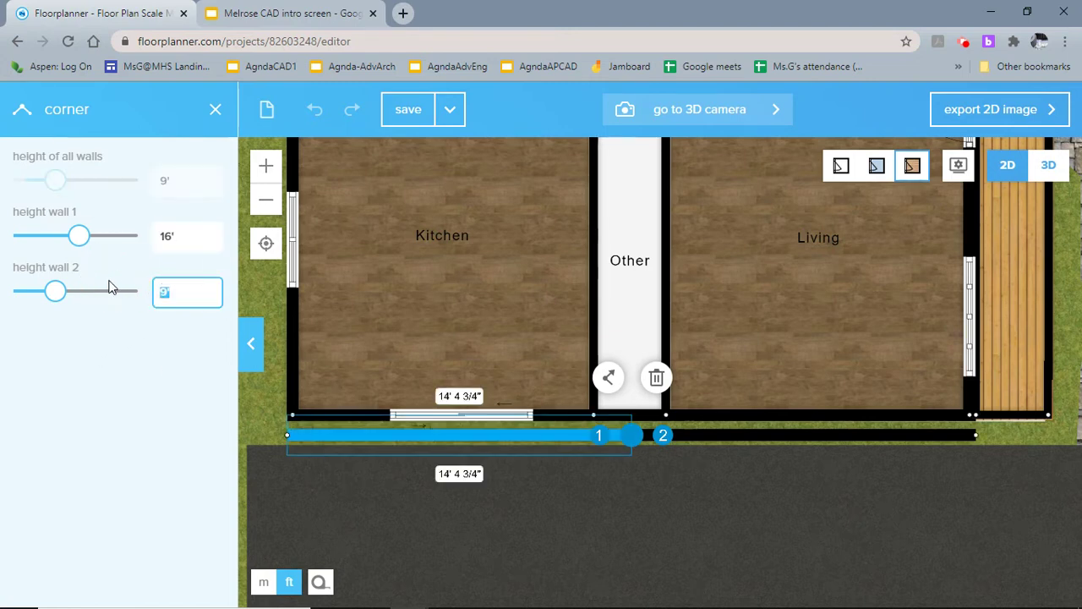
type("16")
left_click(636, 435)
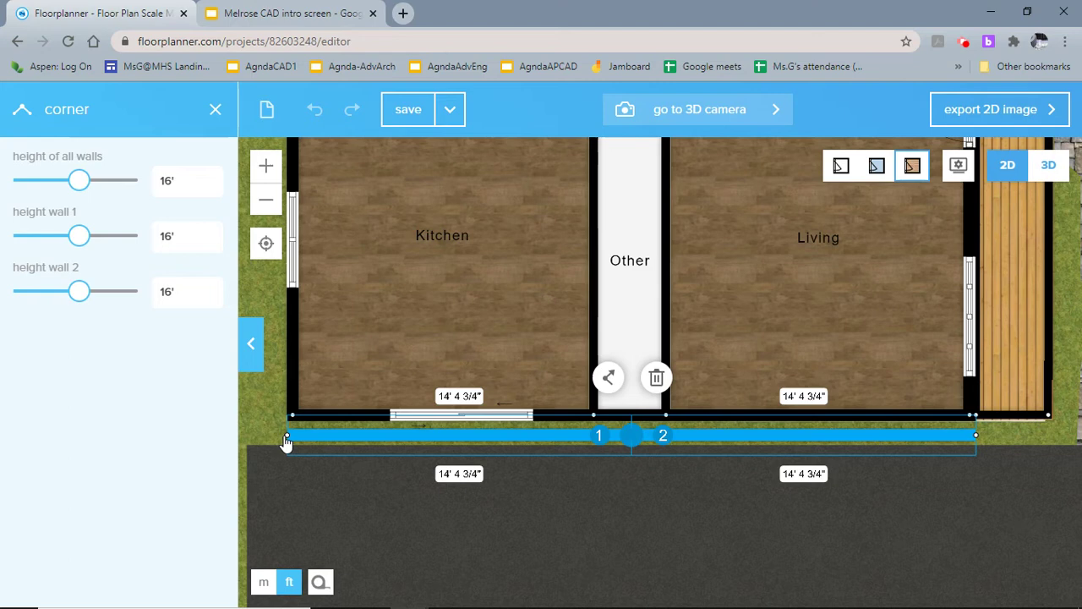
Check the height at the gable wall's porch-side end corner and examine the wall head-on in 3D
left_click(975, 454)
left_click(974, 438)
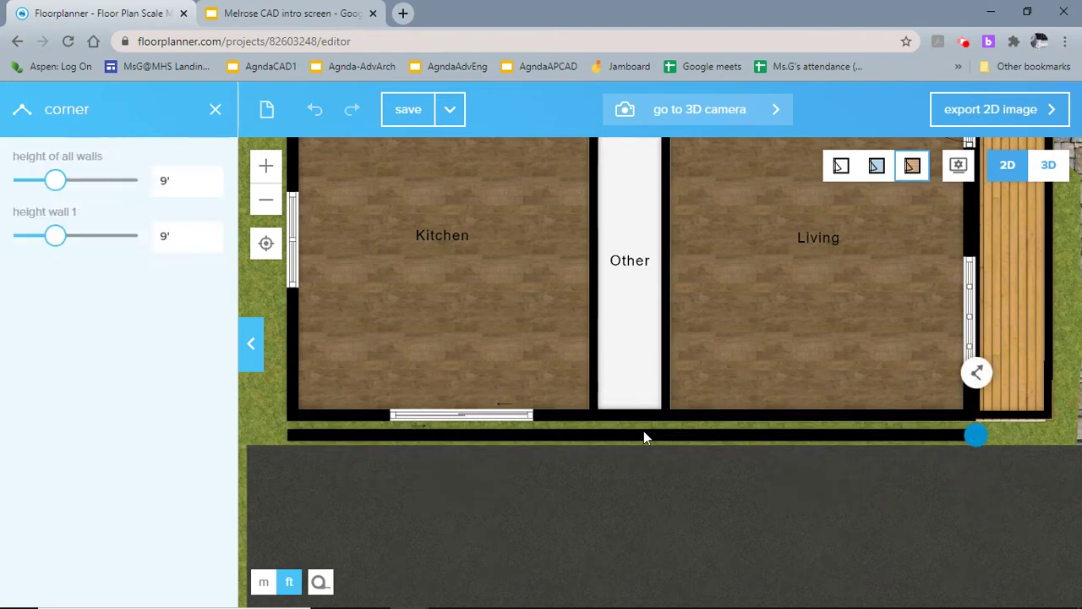
left_click(1049, 166)
left_click_drag(819, 438, 818, 314)
right_click(817, 312)
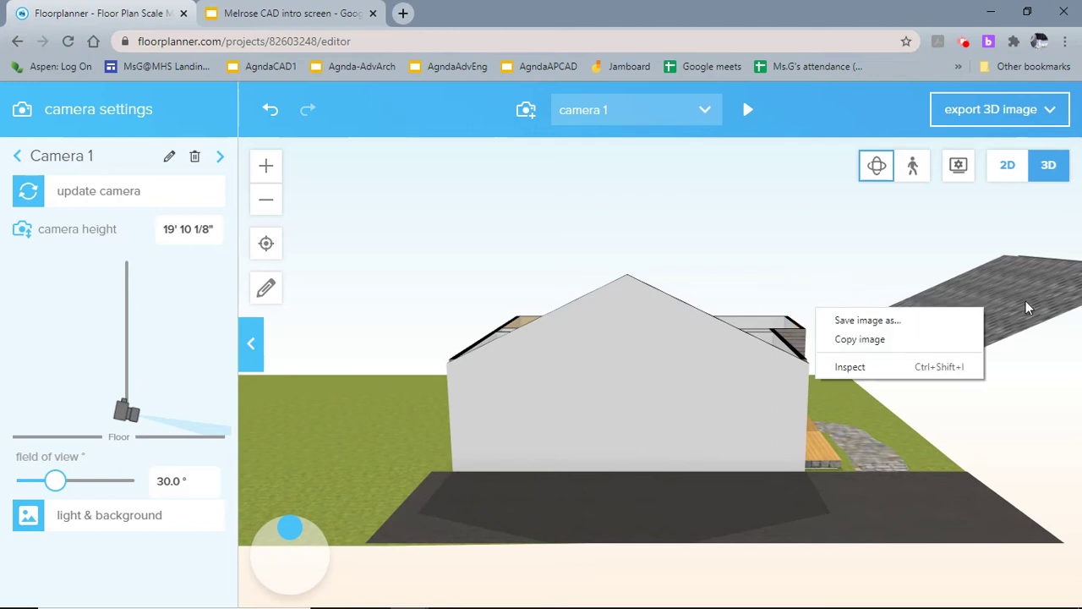
Place the roof tile surface nearest the house over its kitchen half and check its fit against the gable wall in 3D
left_click(1006, 166)
scroll(974, 398, "down", 2)
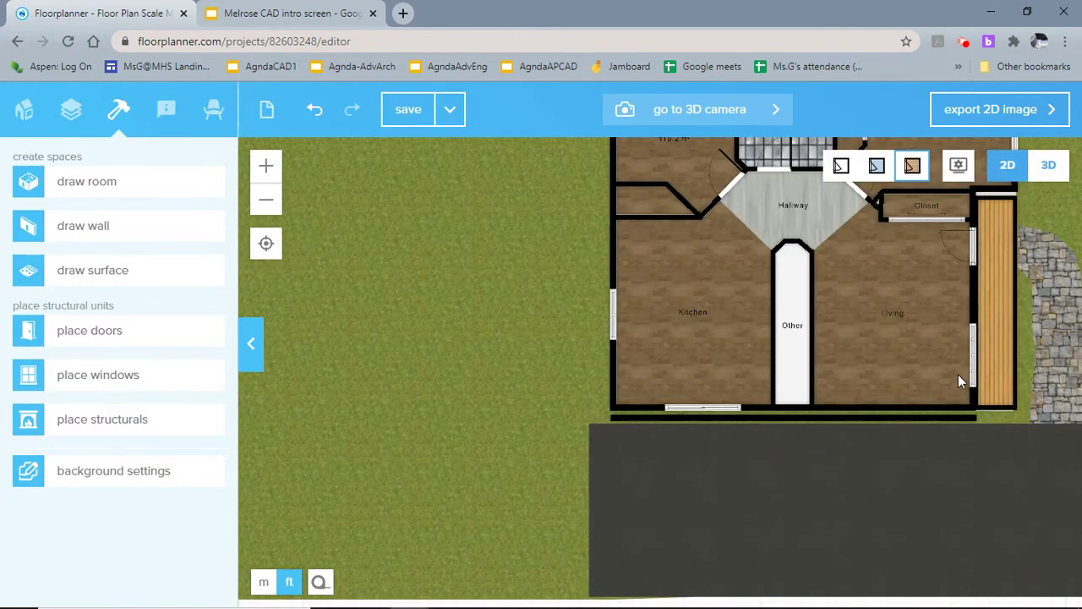
left_click_drag(950, 356, 697, 442)
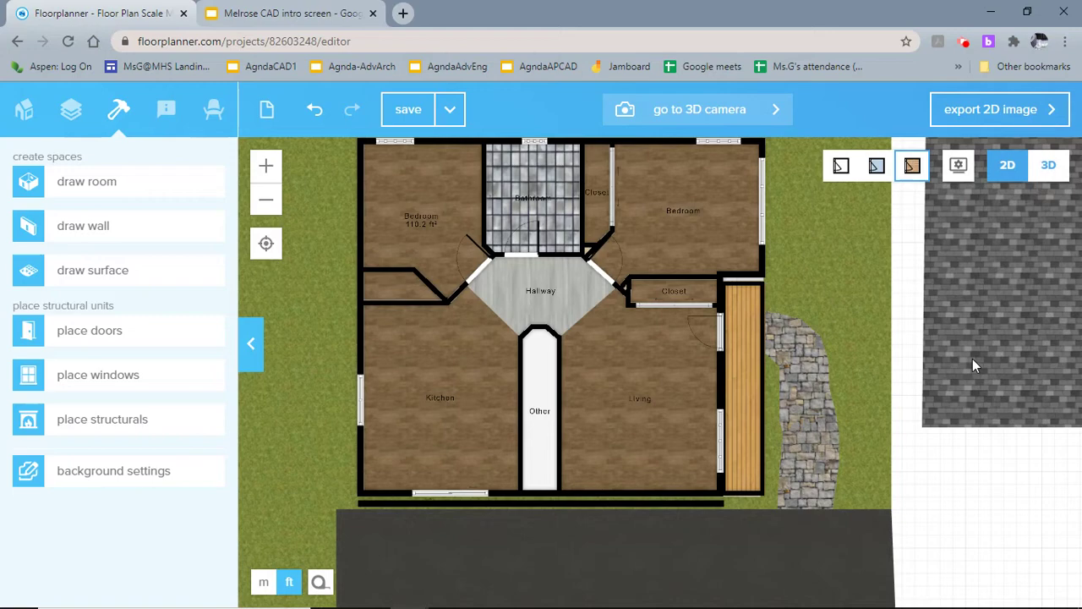
left_click_drag(974, 366, 862, 397)
left_click(905, 355)
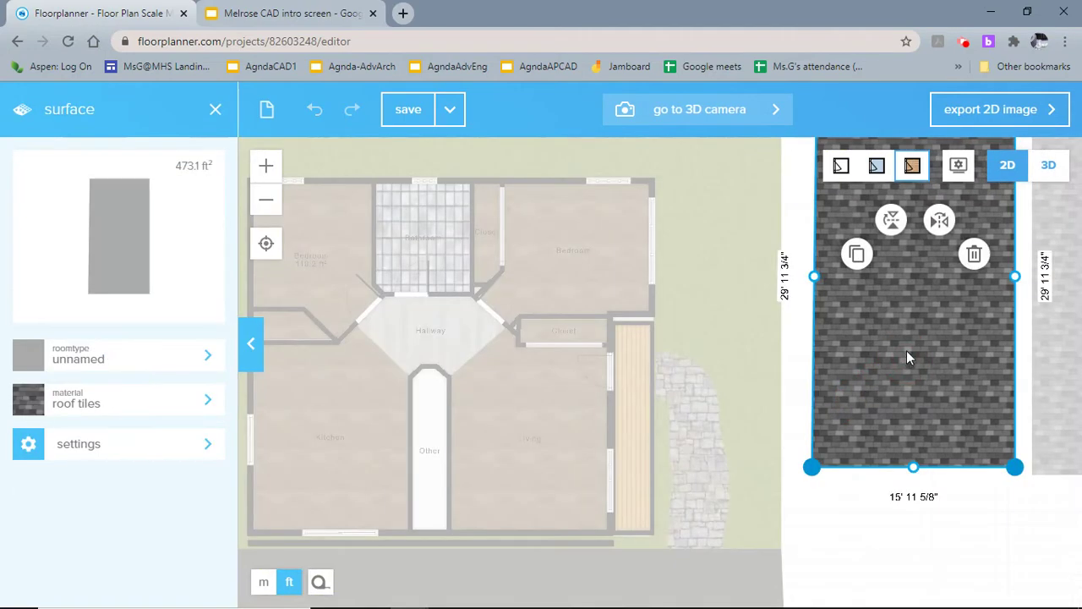
left_click_drag(907, 350, 326, 438)
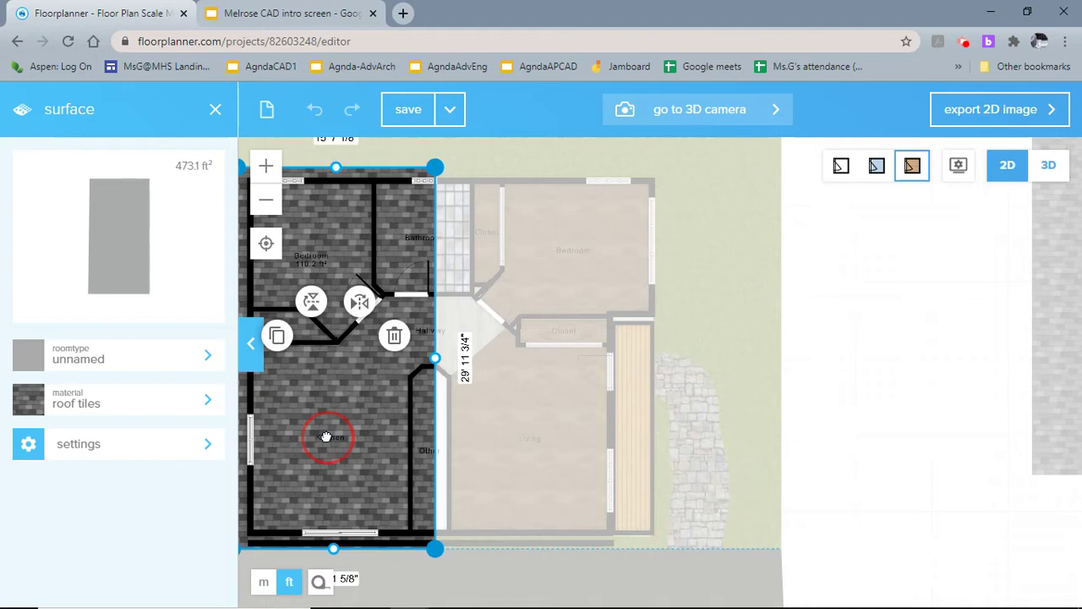
left_click(1047, 166)
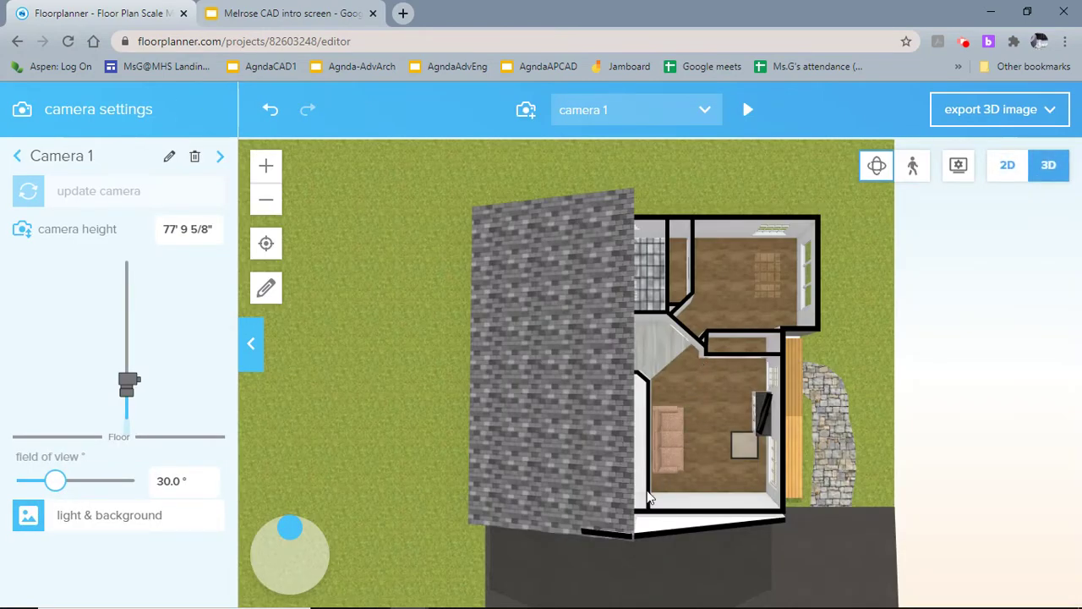
left_click_drag(970, 487, 967, 353)
Move the roof tile surface off the house, back beside the other roof surface on the empty area past the stone path
left_click(1006, 167)
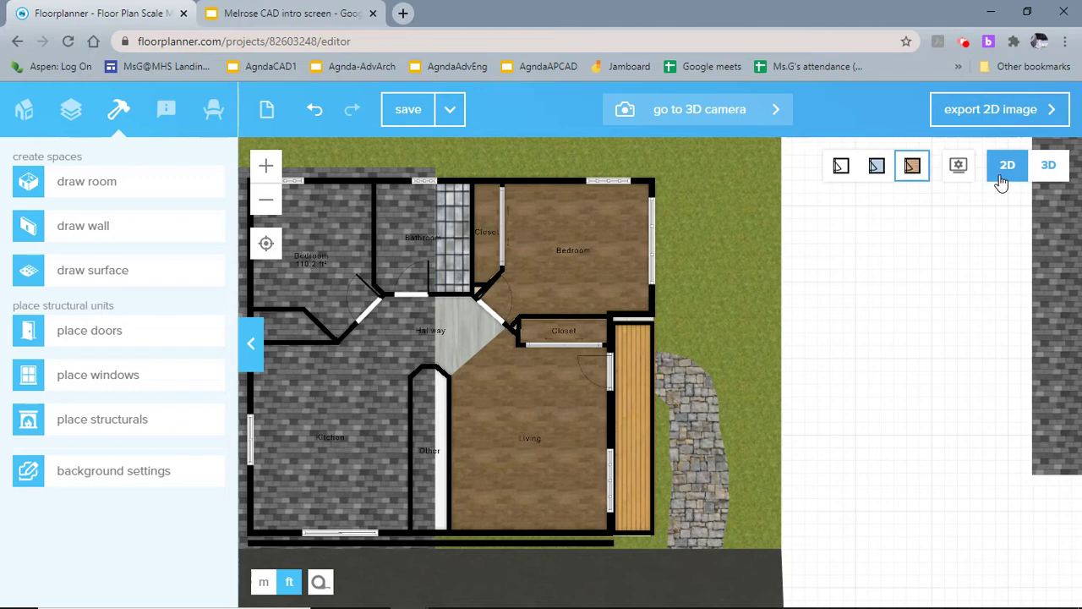
left_click(337, 443)
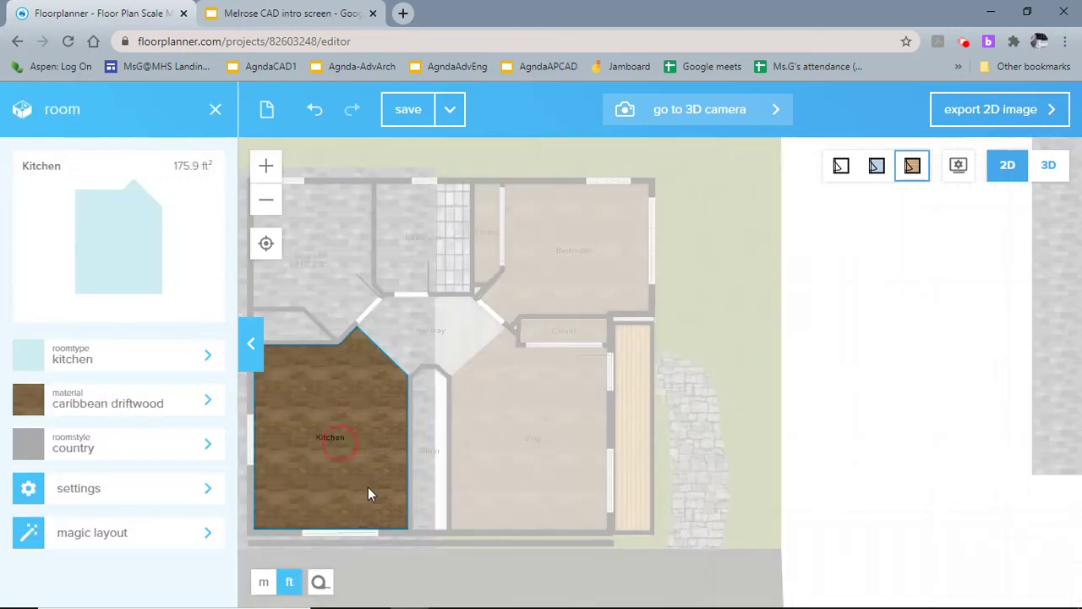
left_click(401, 351)
left_click(401, 349)
left_click_drag(405, 361, 955, 326)
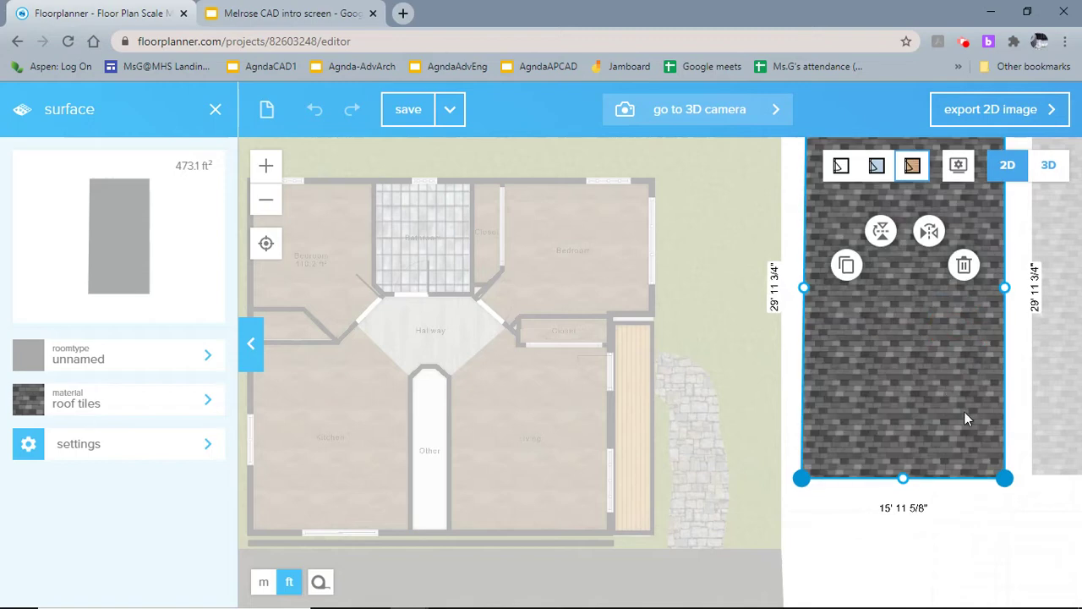
left_click(1003, 519)
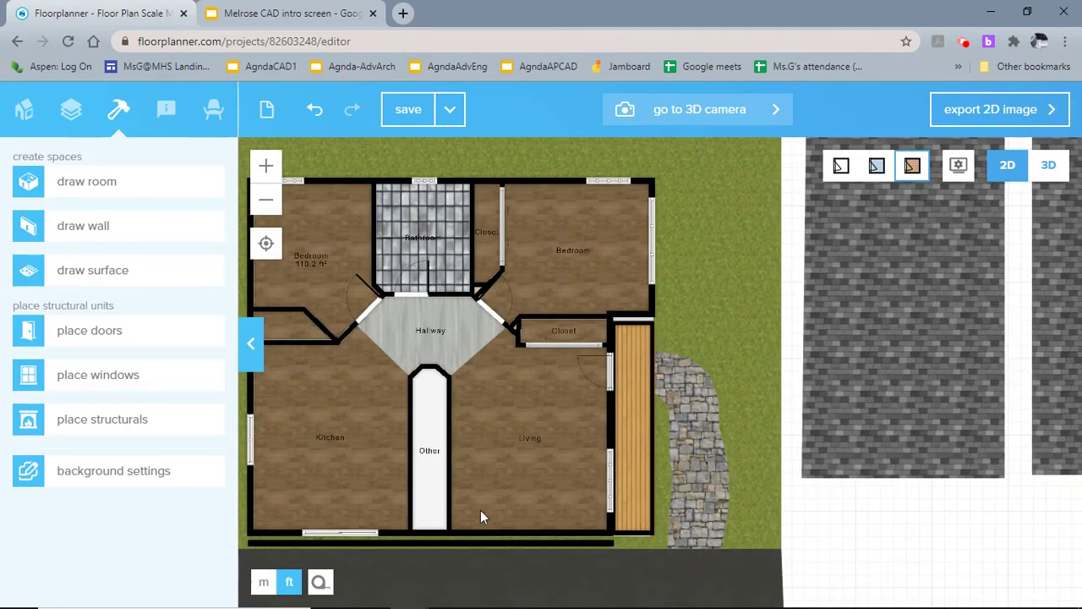
Try to split the short house wall at the end of the Other room in line with the gable peak
scroll(443, 518, "up", 4)
right_click_drag(438, 552, 736, 506)
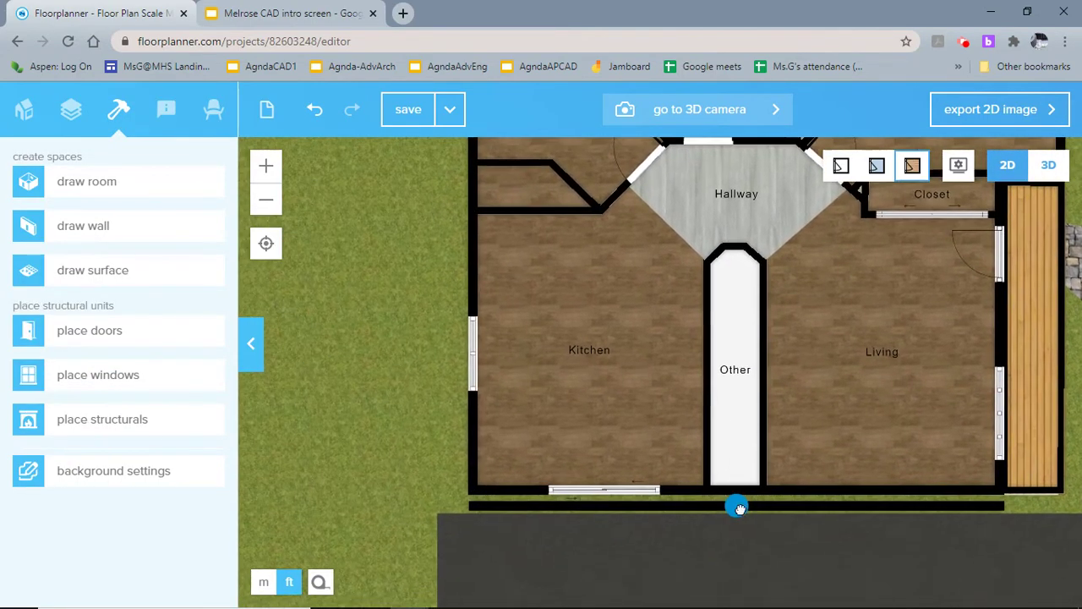
scroll(739, 507, "up", 2)
left_click(725, 509)
left_click(715, 504)
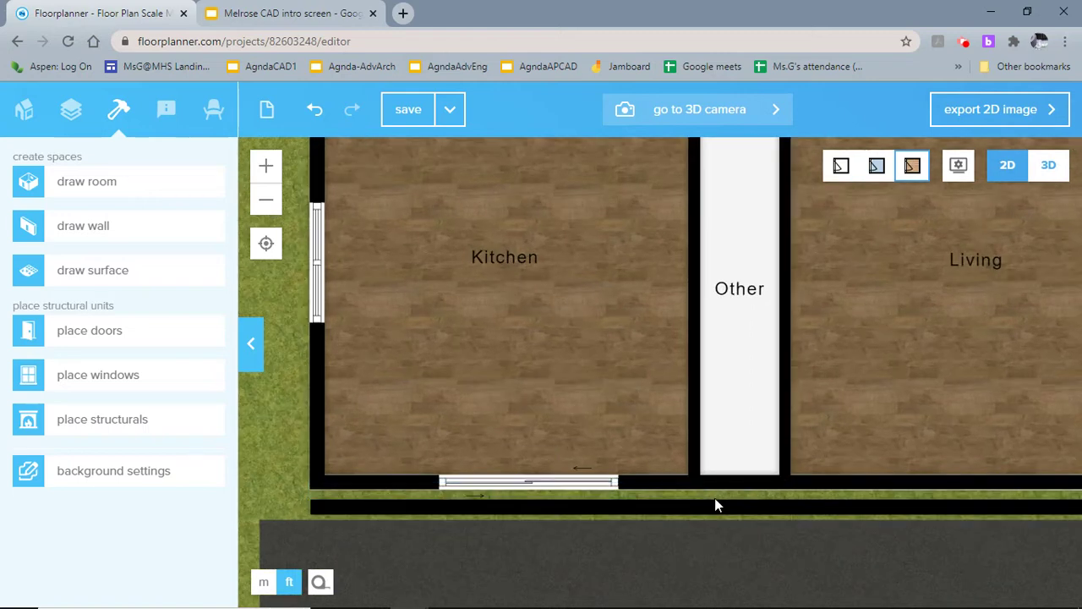
left_click(699, 511)
left_click(741, 491)
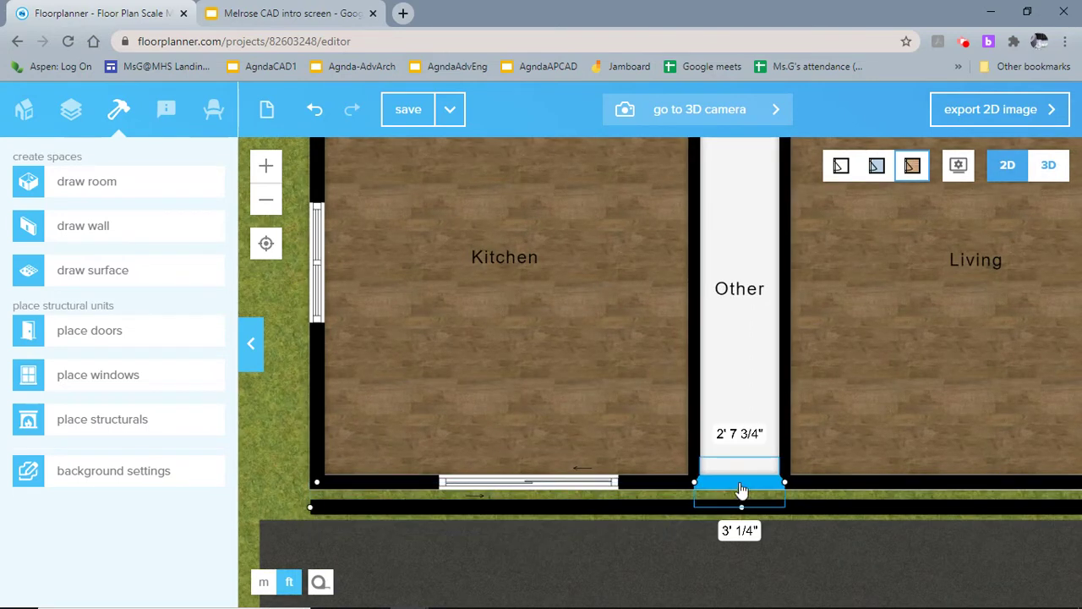
left_click(742, 510)
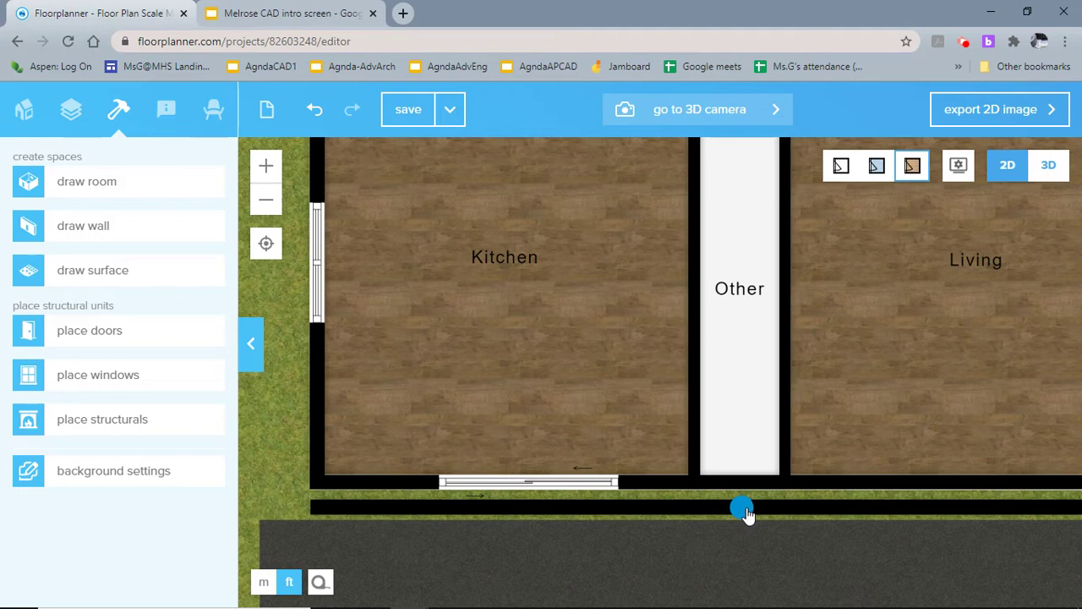
left_click(749, 488)
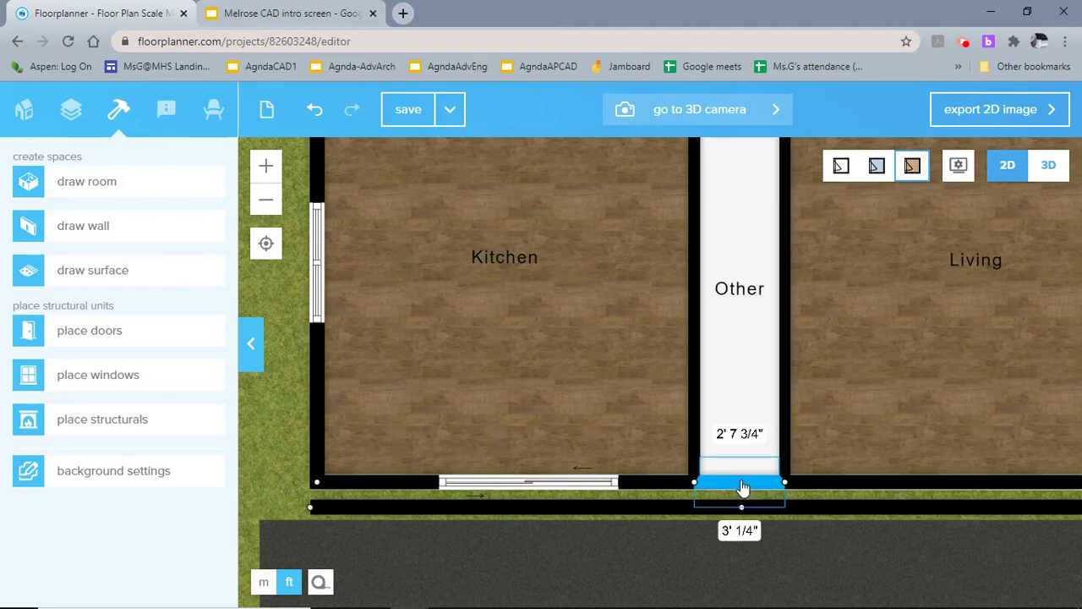
left_click(743, 487)
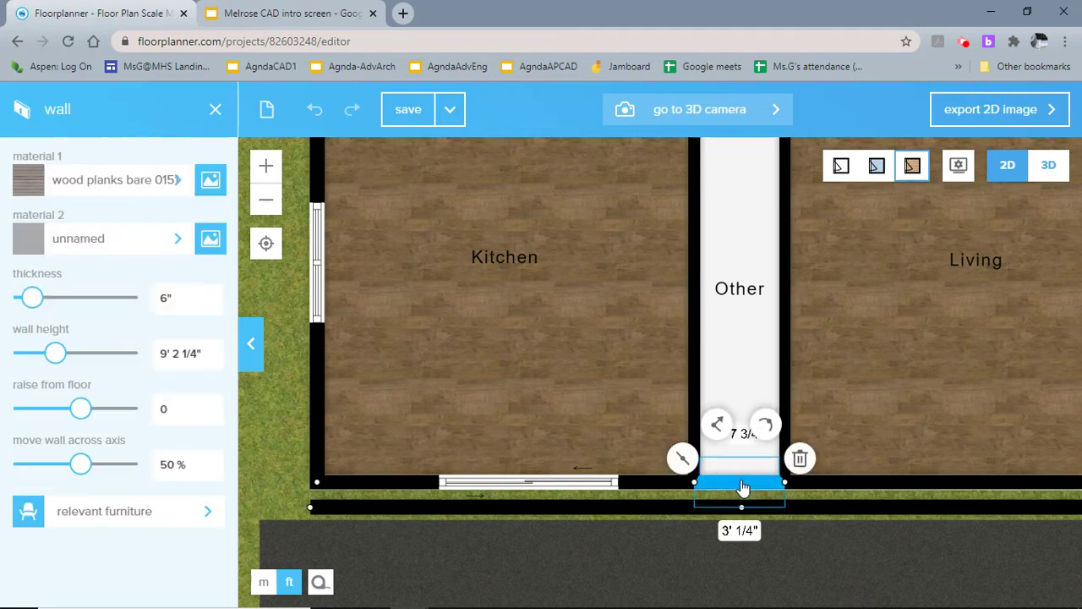
left_click(681, 460)
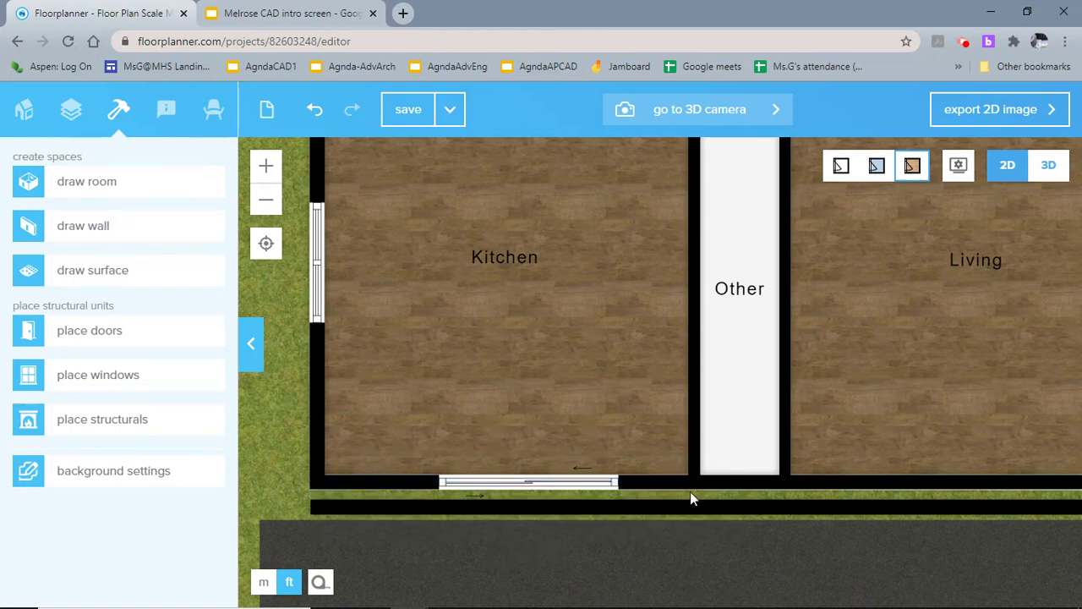
scroll(775, 546, "up", 4)
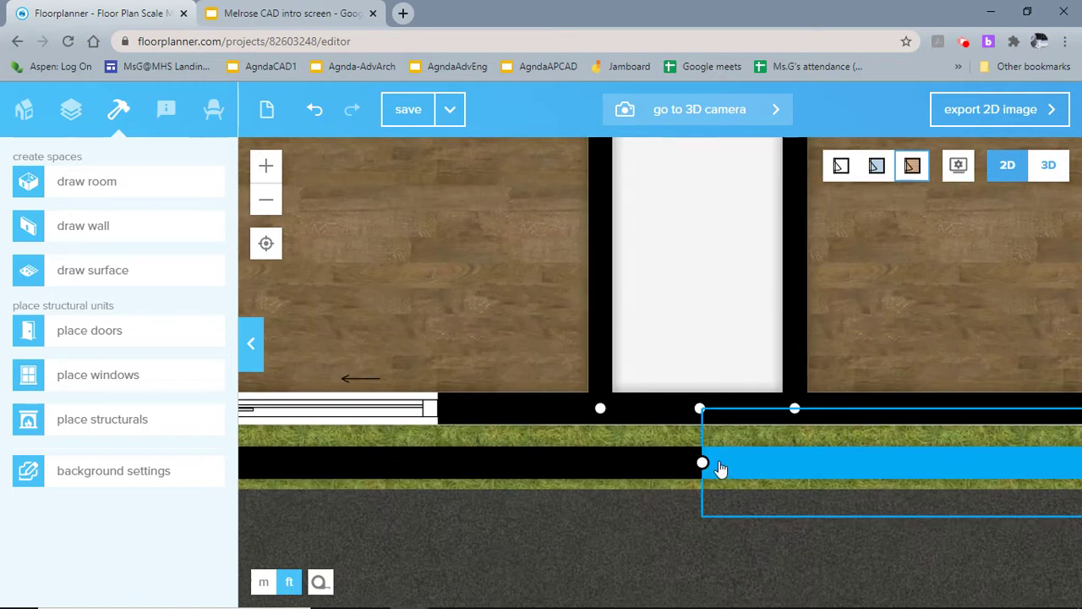
key("ctrl+z")
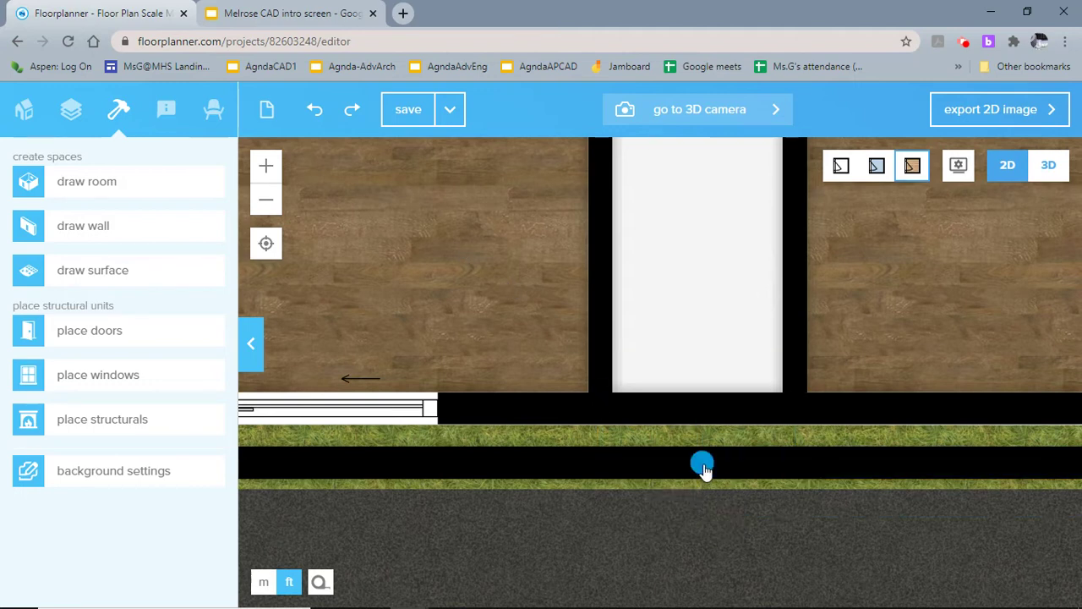
Draw a short perpendicular wall from the gable wall's peak corner to the house wall at the end of the Other room
left_click(704, 465)
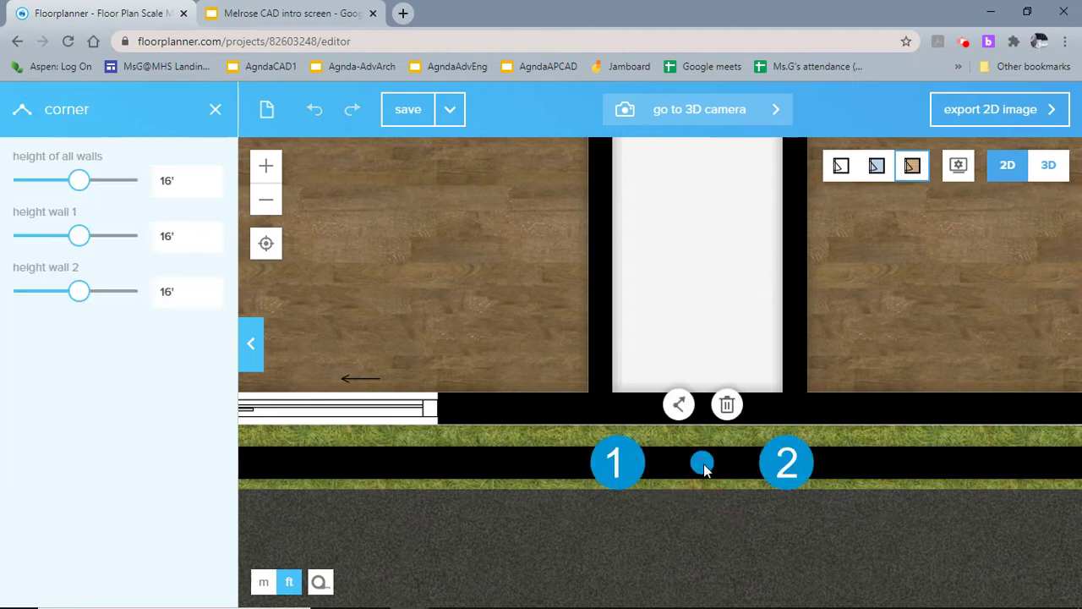
left_click(679, 406)
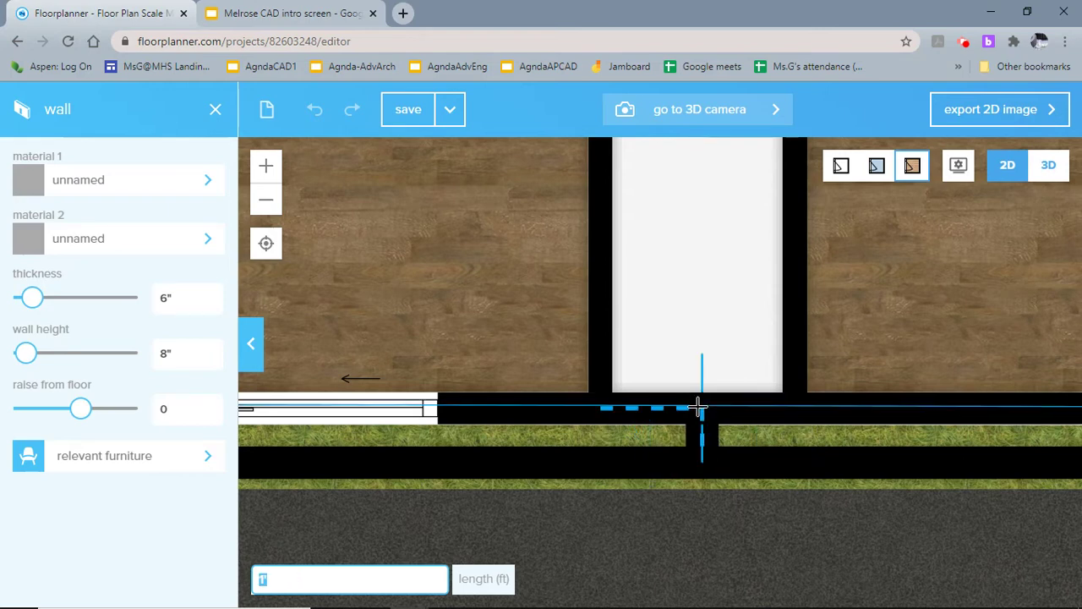
left_click(702, 462)
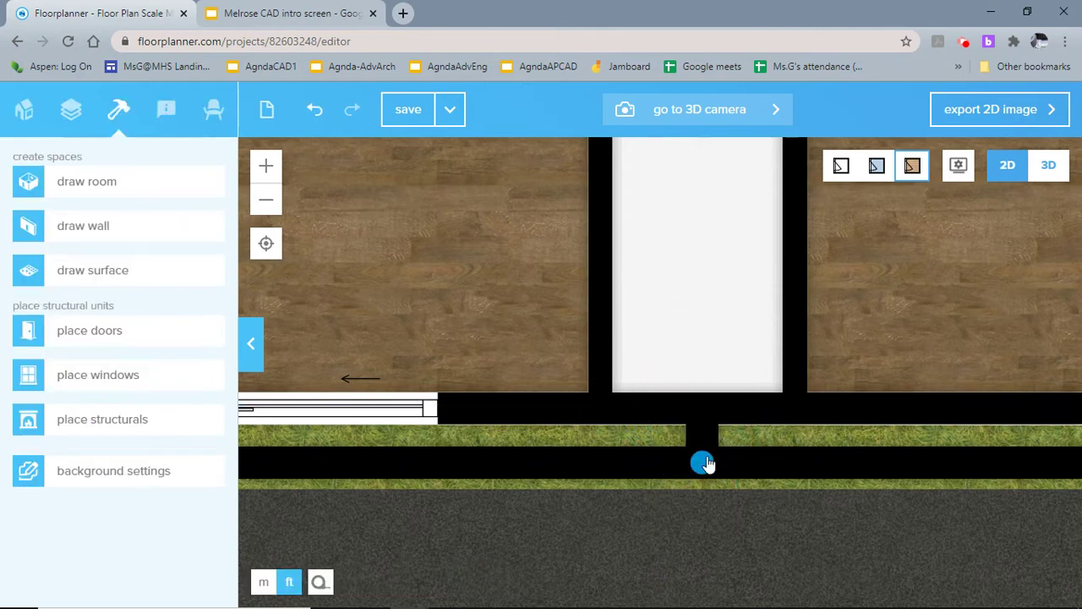
left_click(702, 433)
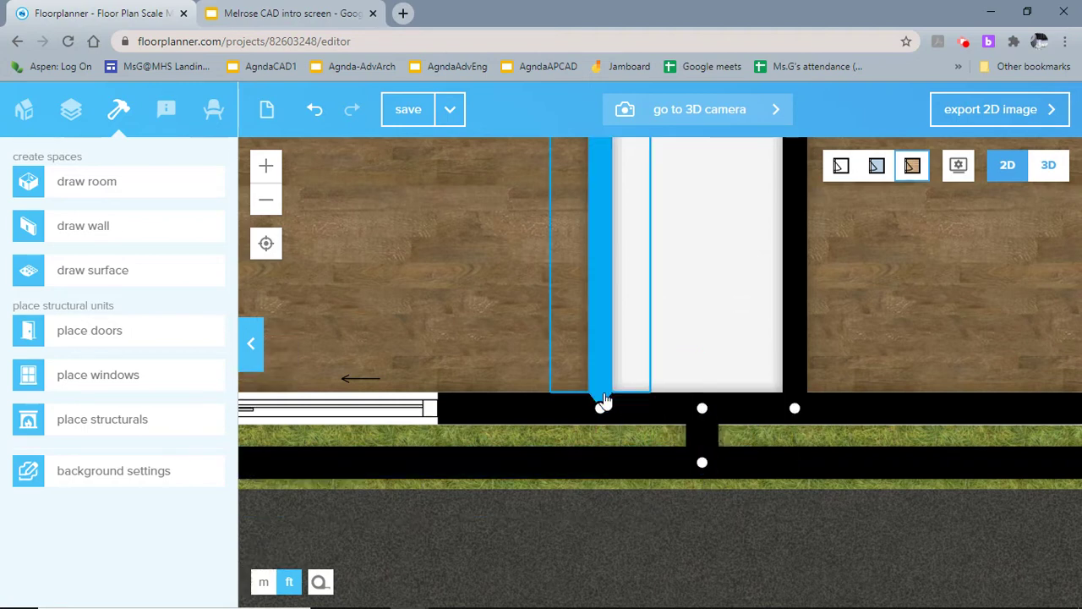
Draw short connecting walls to the gable wall from the house-wall corners on both sides of the Other room
left_click(600, 410)
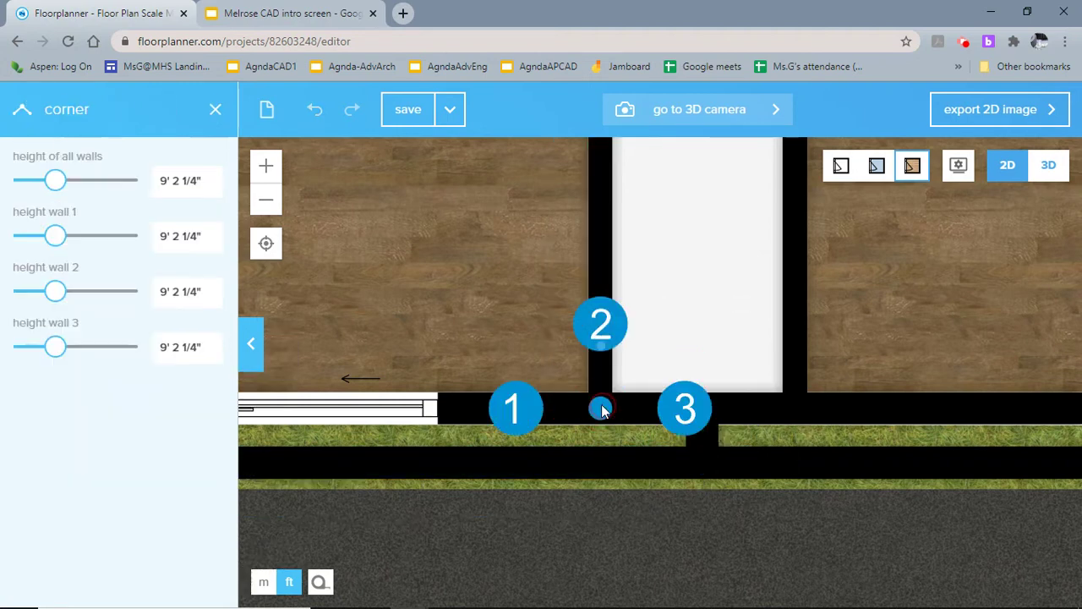
left_click(602, 349)
key("Escape")
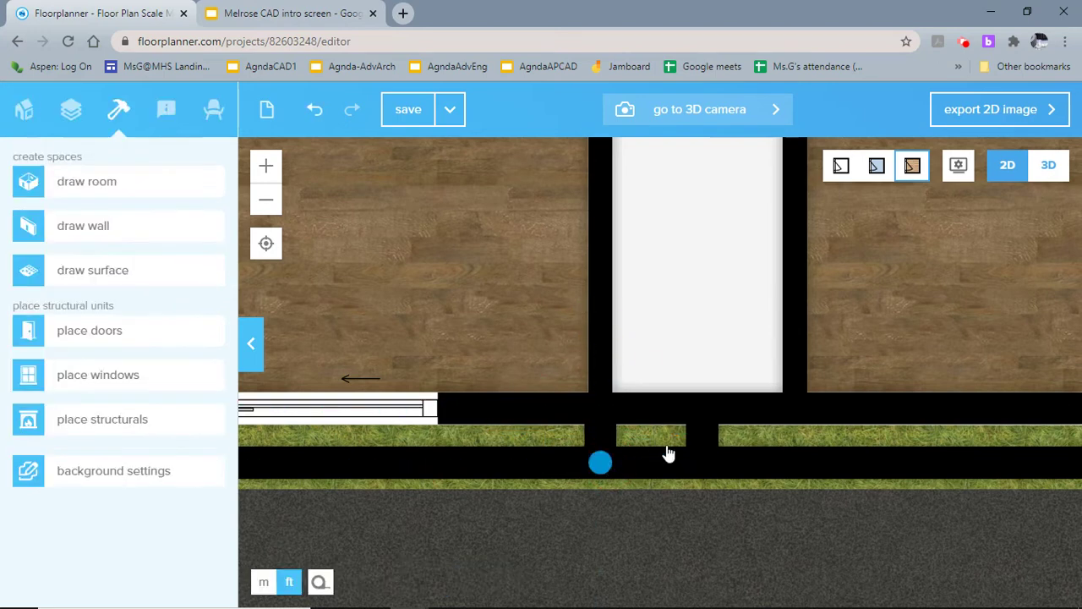
left_click(795, 409)
left_click(795, 347)
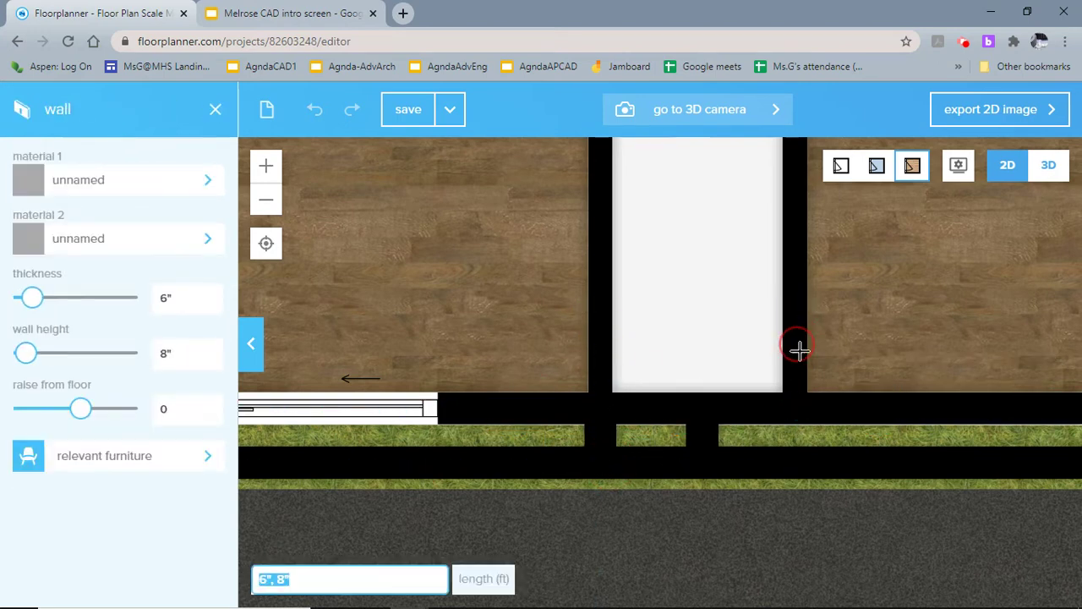
left_click(797, 463)
key("Escape")
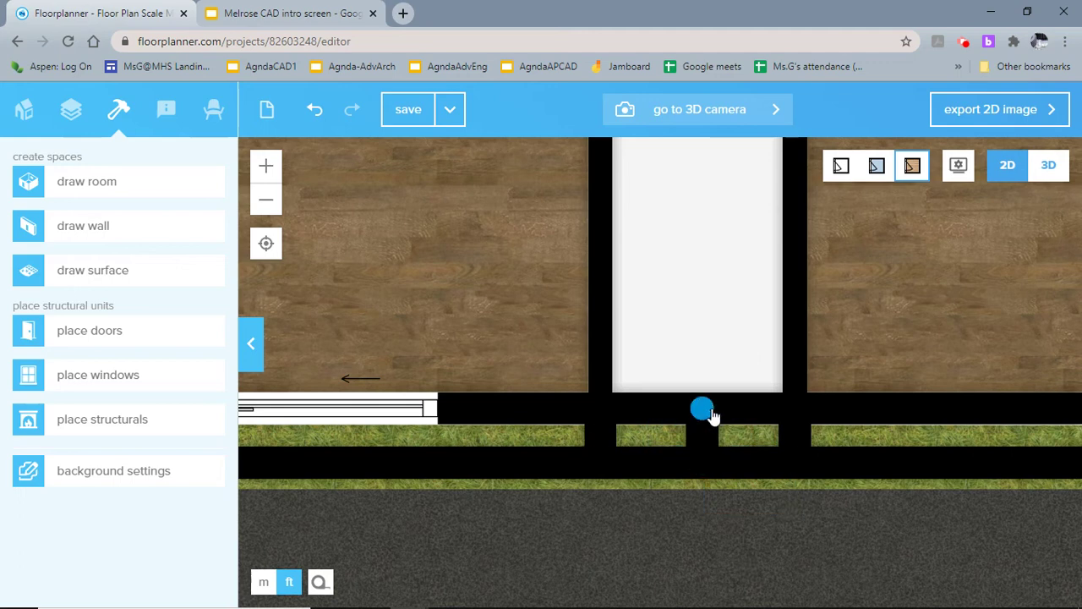
Set the heights of wall 1 and wall 3 to 16' at the house-wall corner facing the gable peak
left_click(702, 410)
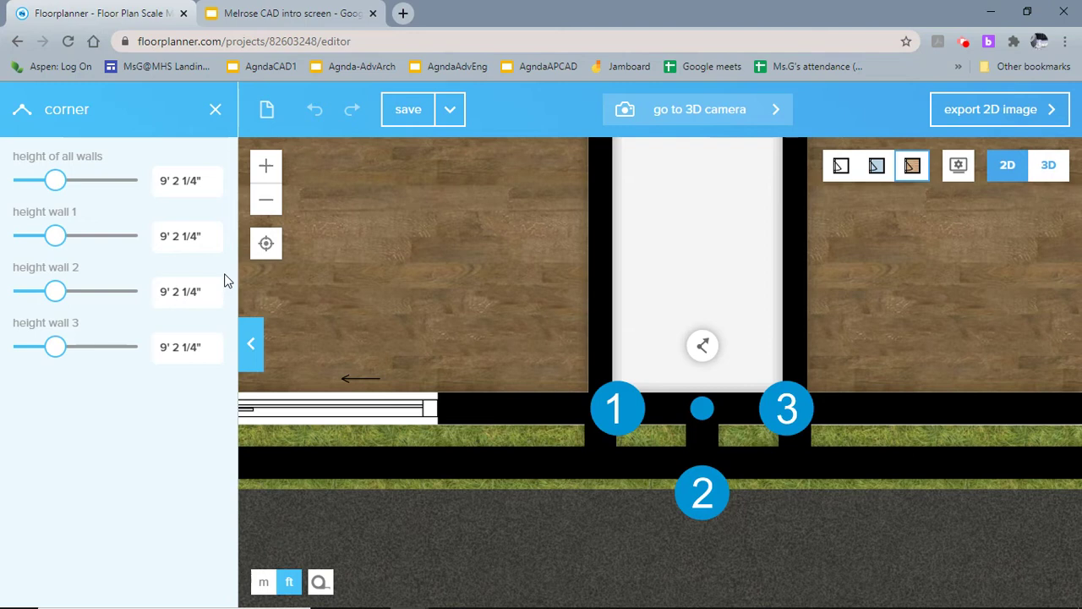
left_click(208, 244)
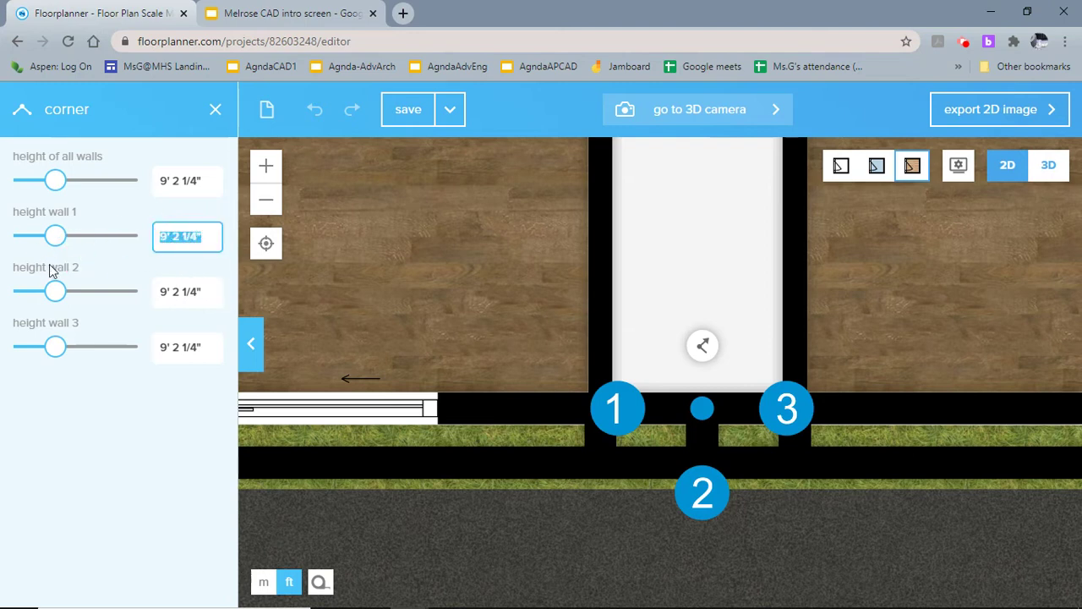
type("16")
key("Return")
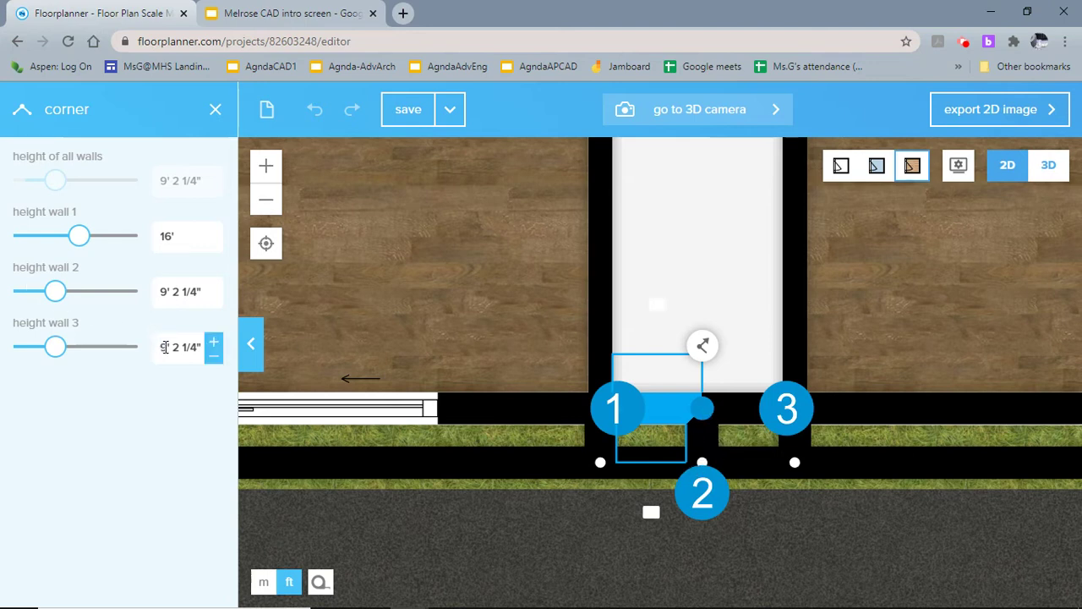
left_click_drag(159, 348, 242, 353)
type("1")
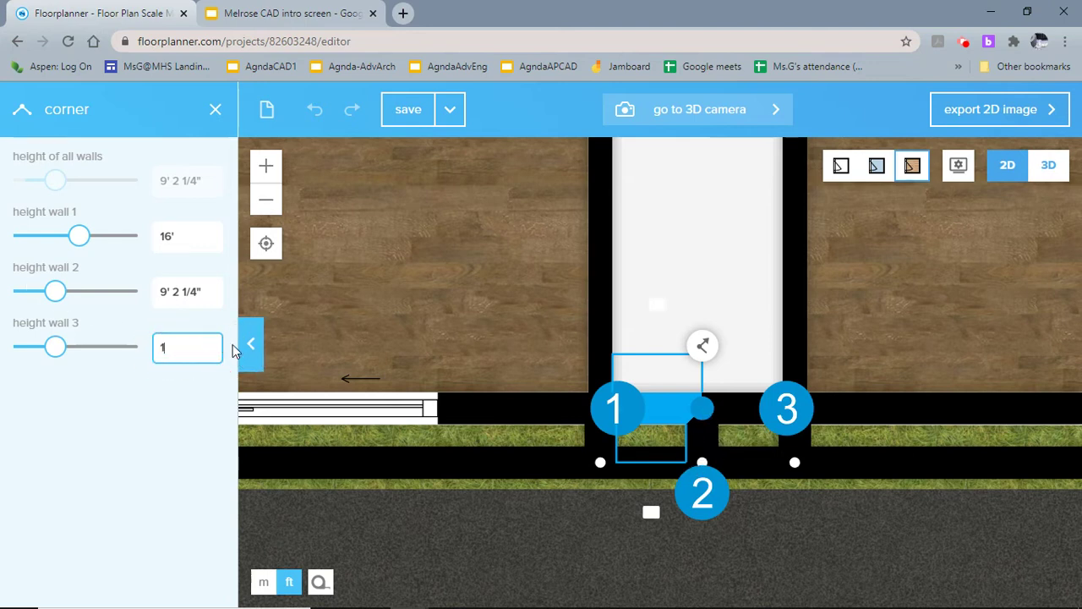
type("6")
key("Return")
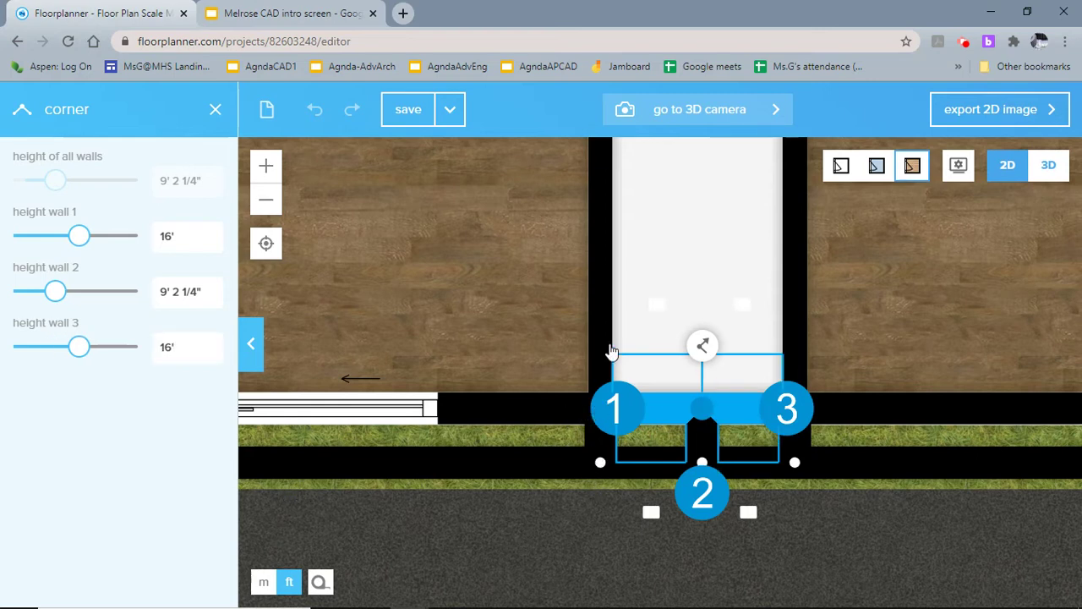
left_click(554, 352)
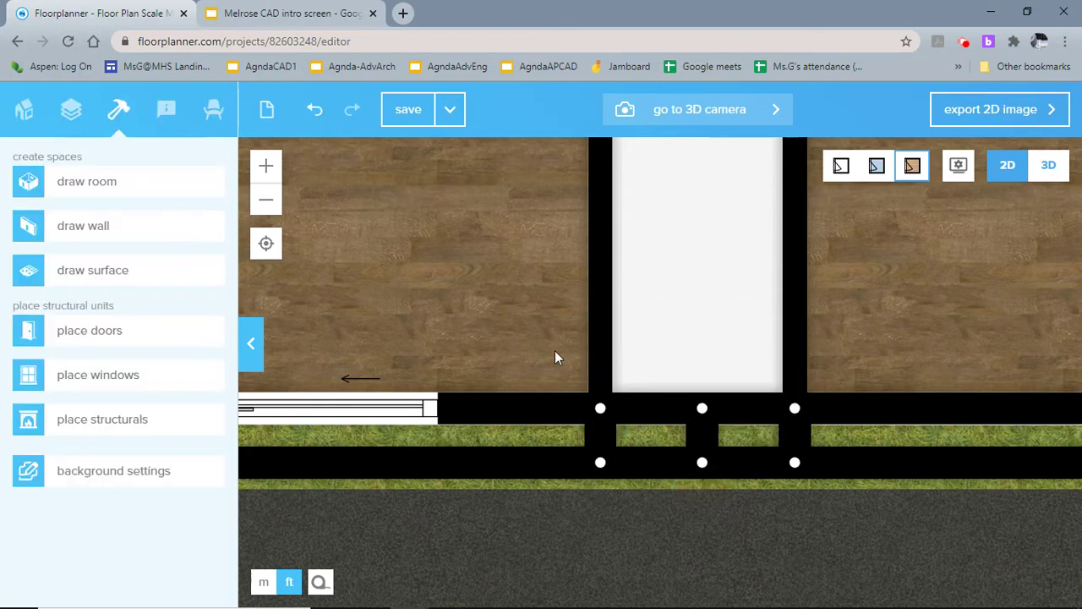
Check the wall heights at the corner where the kitchen-side connecting wall meets the gable wall
left_click(600, 470)
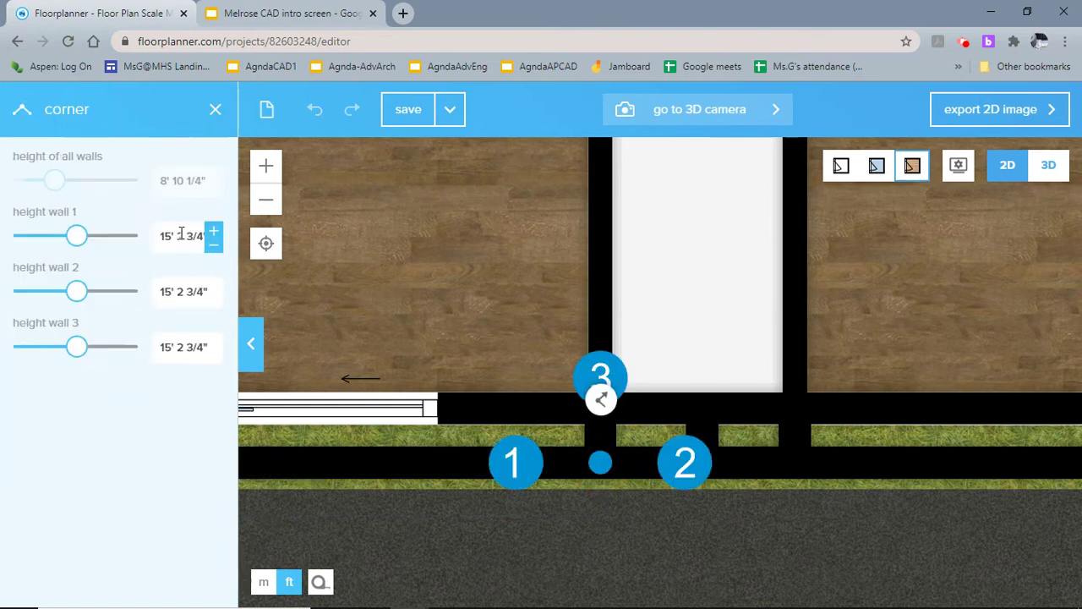
left_click_drag(162, 236, 212, 233)
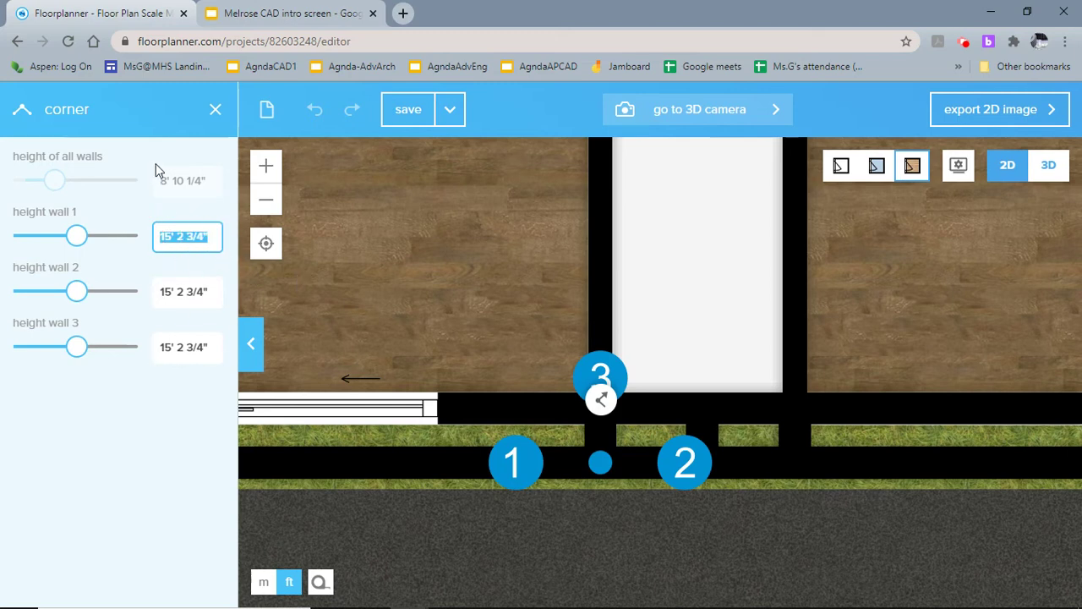
left_click(215, 110)
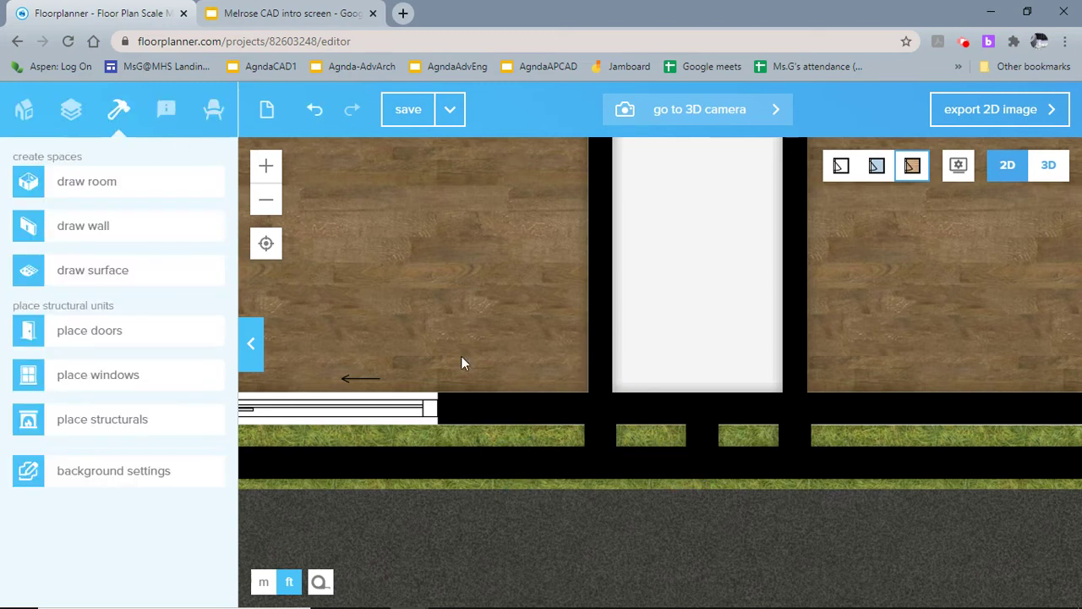
Set the heights of wall 1 and wall 3 to 15' 2 3/4" at the kitchen-side house-wall corner of the Other room
left_click(600, 409)
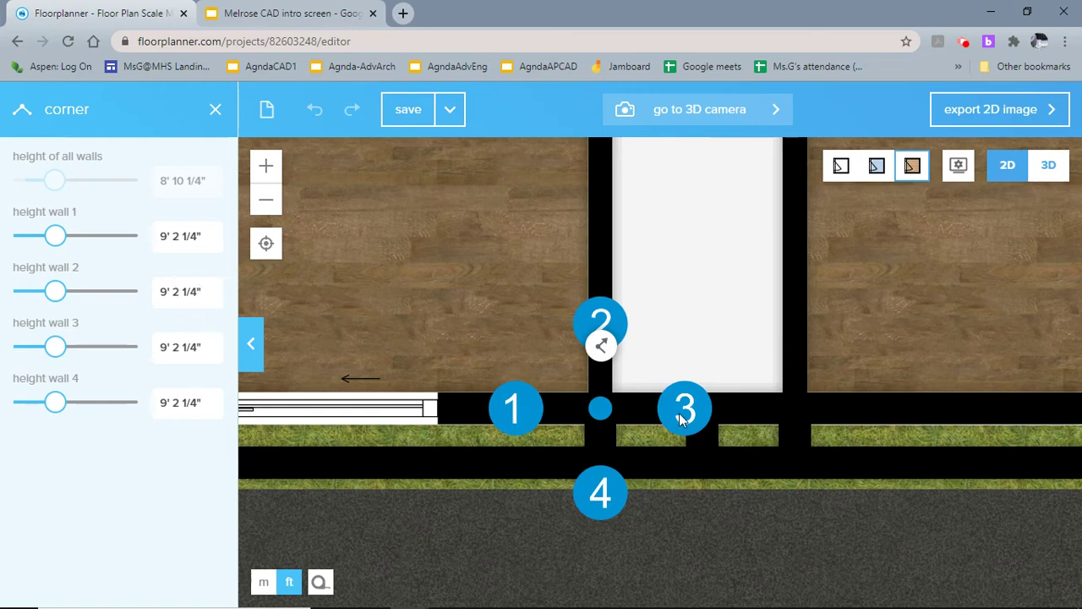
left_click(211, 236)
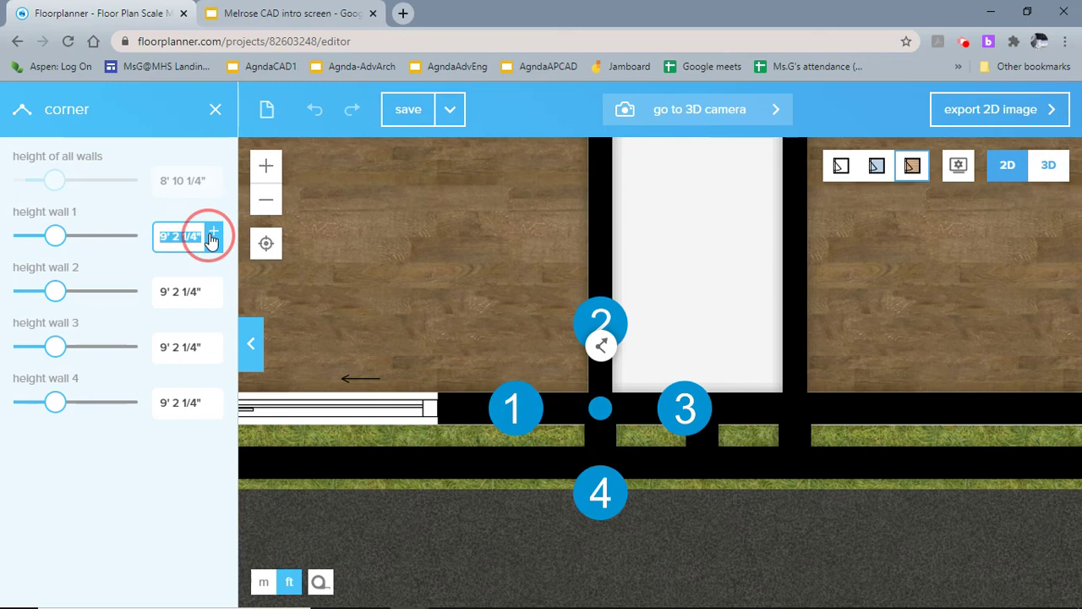
type("15' 2 3/4\"")
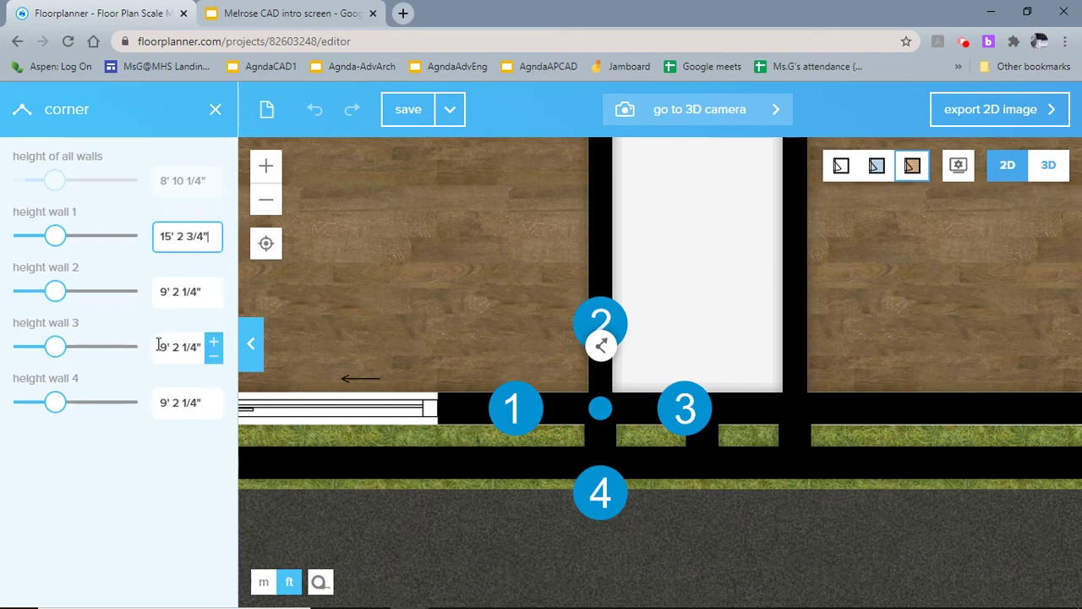
left_click(210, 346)
type("15' 2 3/4\"")
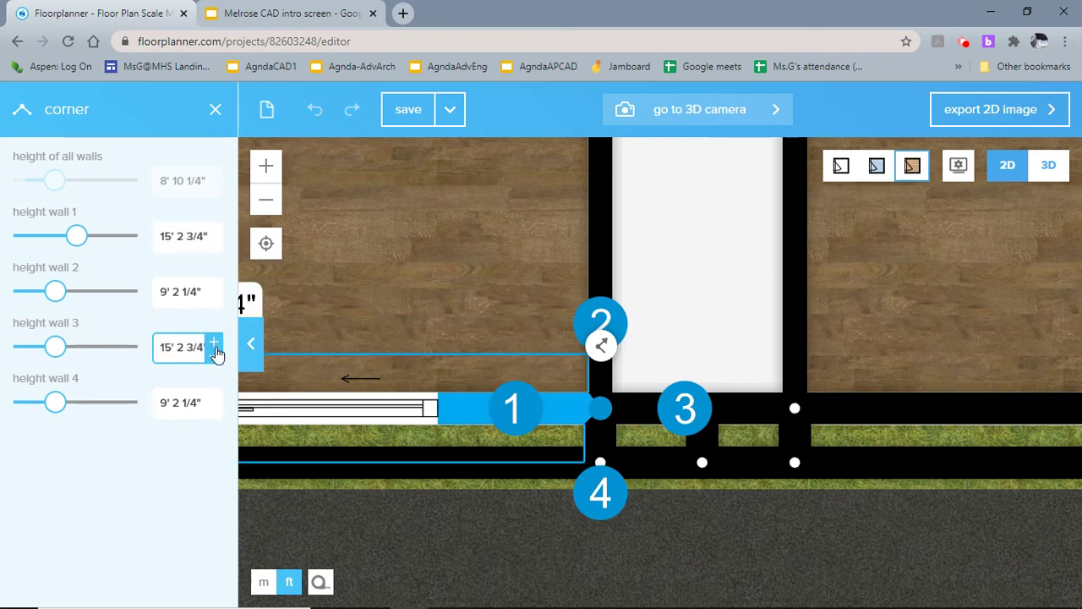
Copy the wall height from the living-side gable-wall corner and set walls 2 and 4 to 15' 3 5/8" at the adjacent house-wall corner
left_click(794, 462)
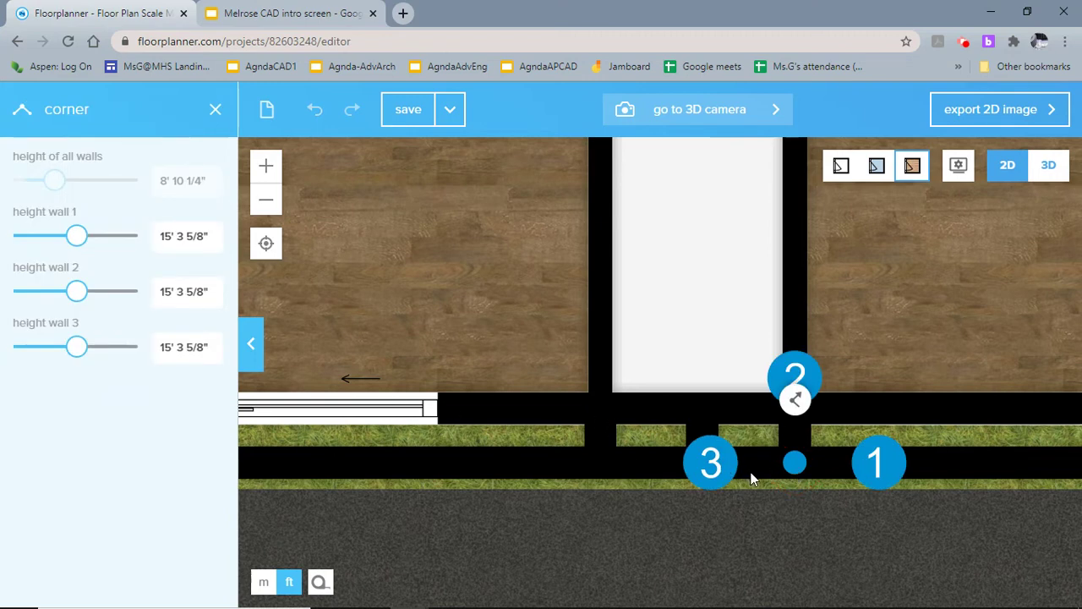
left_click(180, 347)
key("ctrl+c")
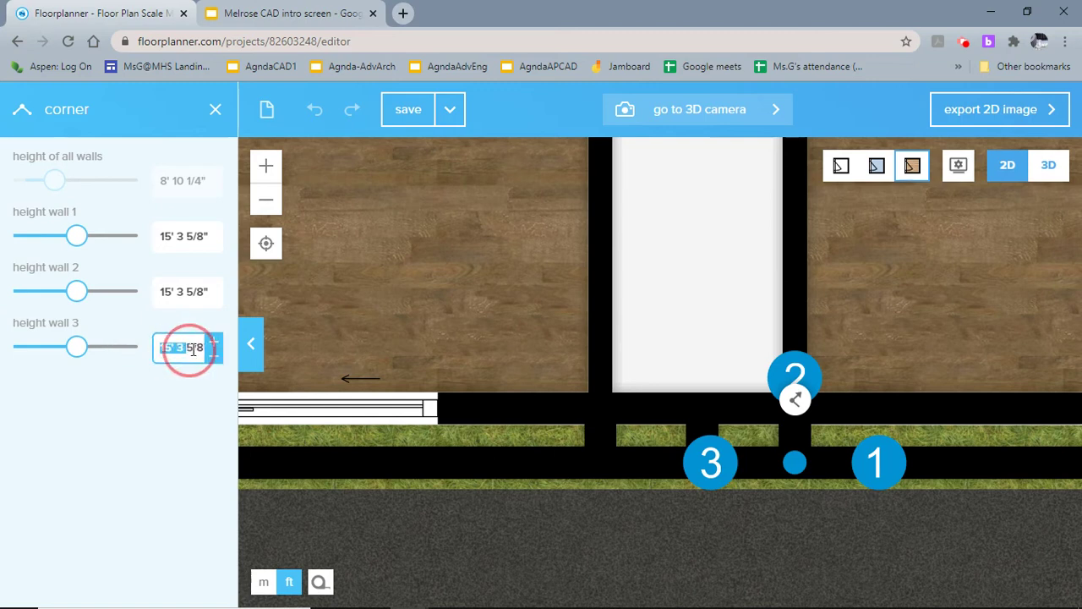
left_click(795, 429)
left_click(795, 411)
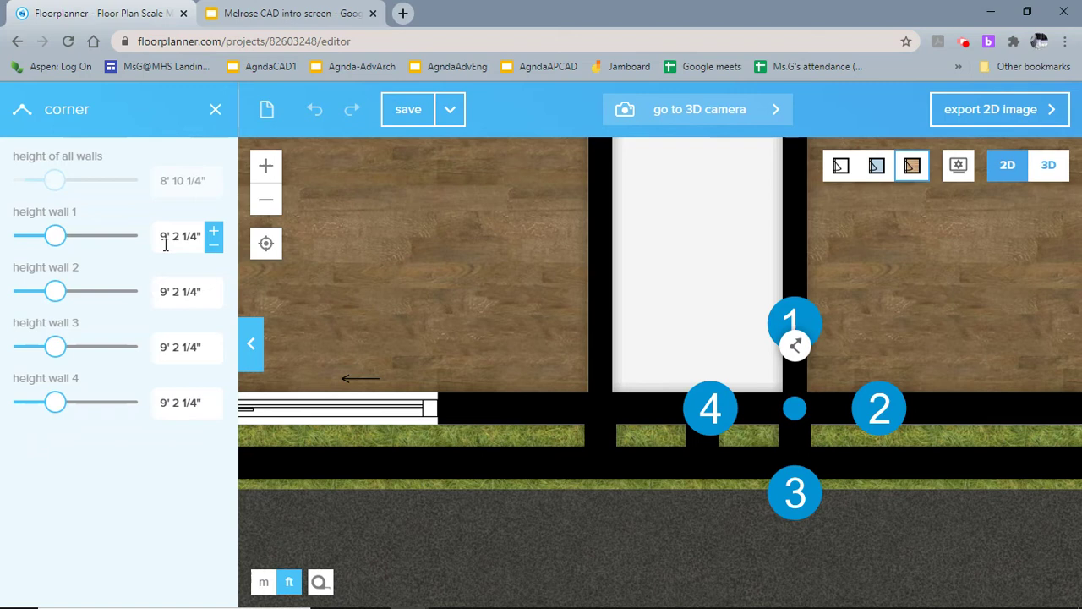
left_click_drag(156, 241, 179, 236)
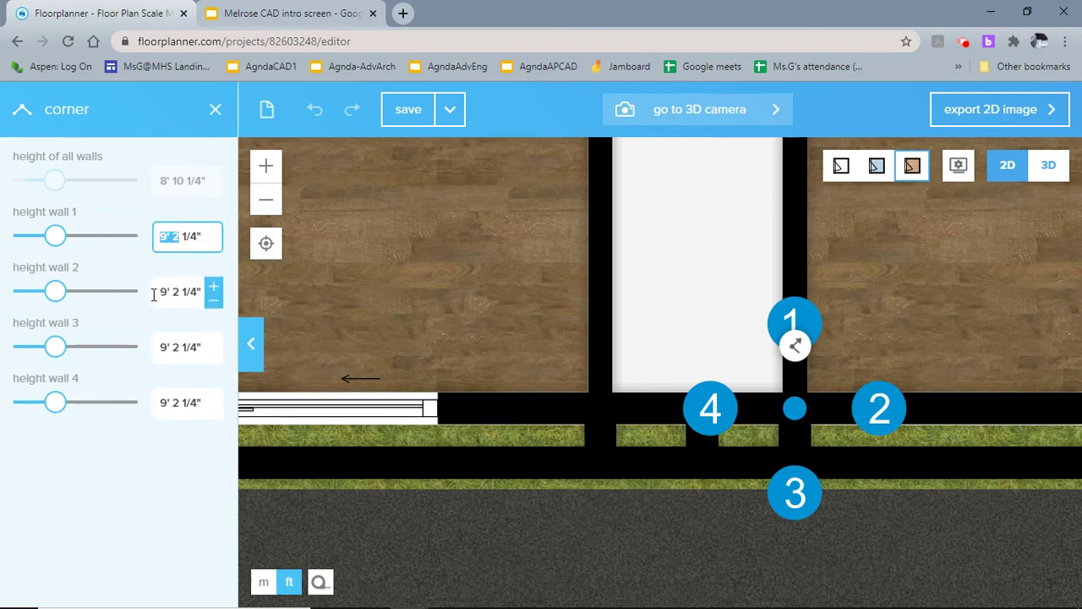
left_click_drag(159, 295, 208, 290)
type("15' 3 5/8\"")
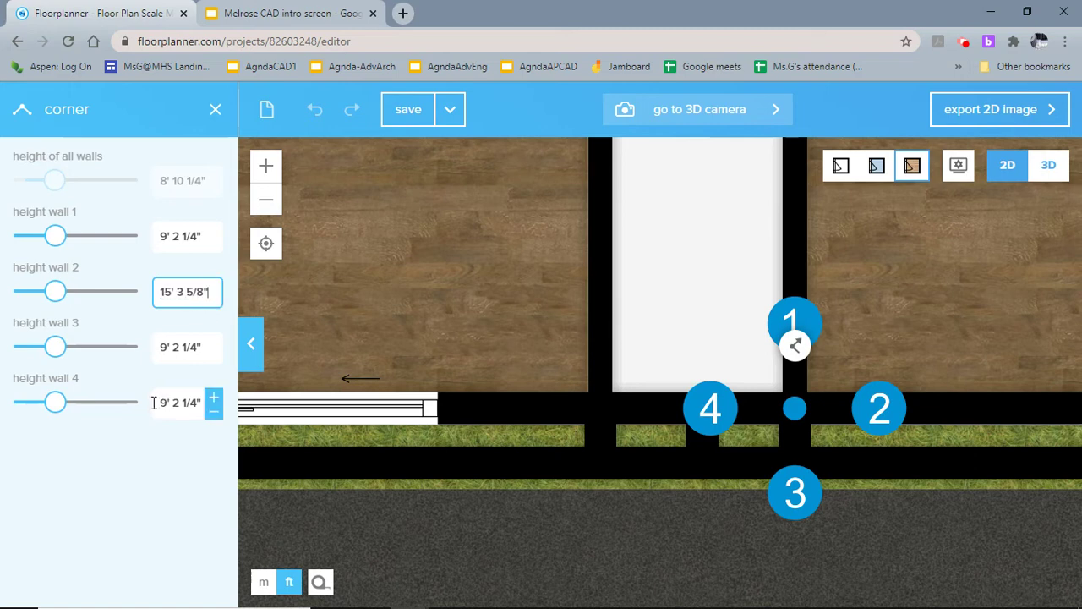
left_click_drag(157, 402, 193, 400)
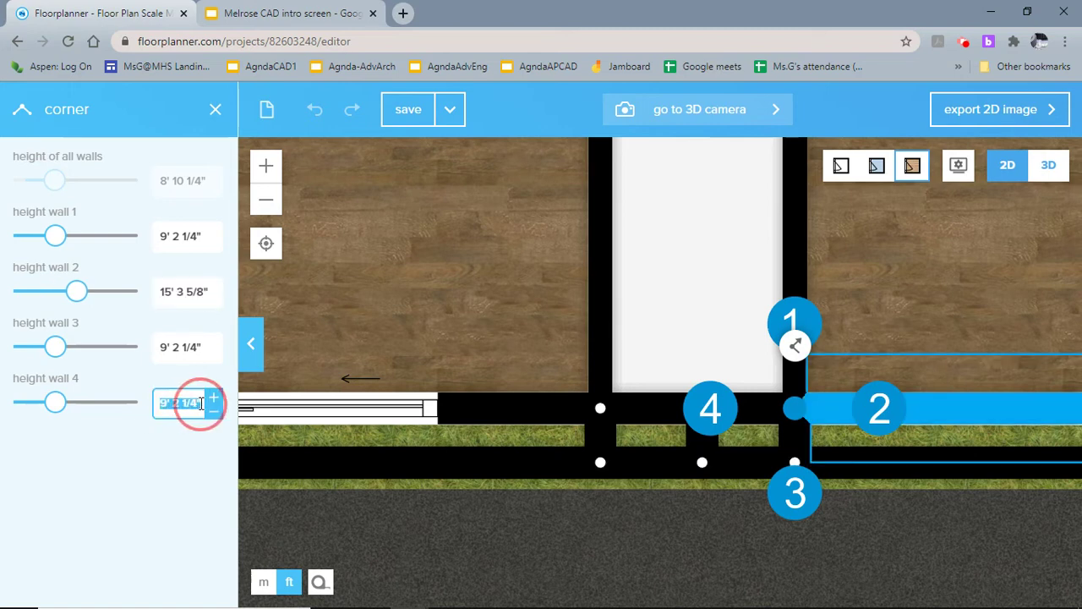
key("ctrl+v")
left_click(214, 109)
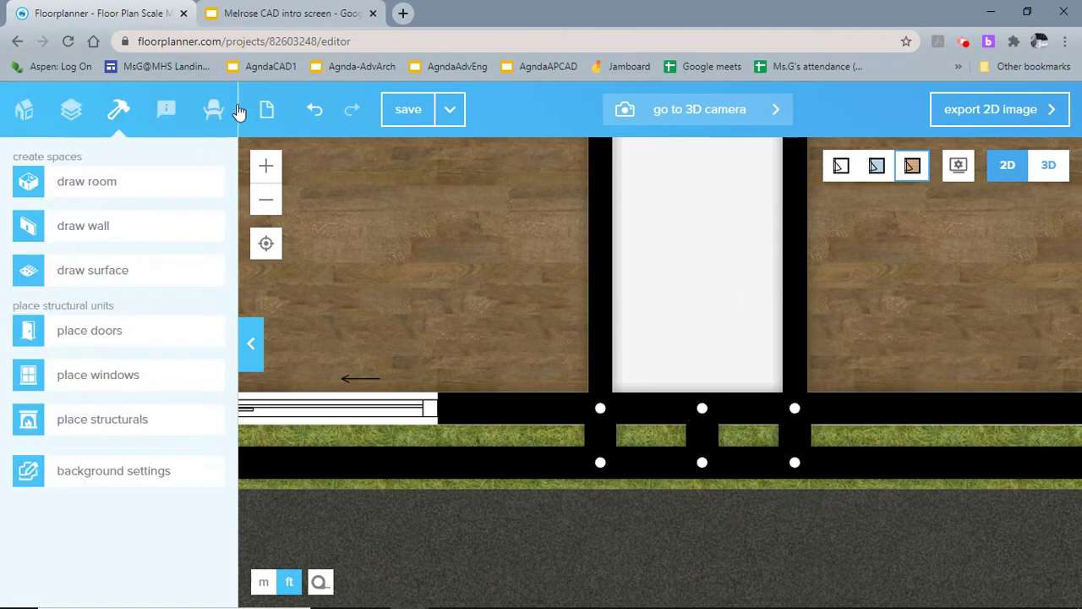
left_click(800, 411)
key("Escape")
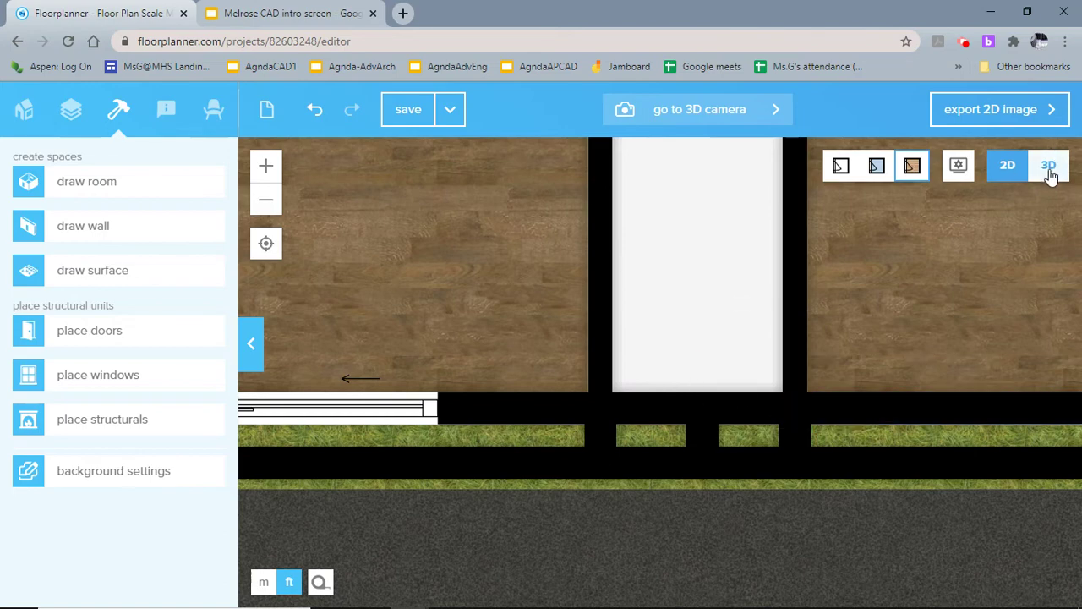
Inspect the house wall along the gable wall in the 3D view, around the end of the Other room
left_click(1047, 167)
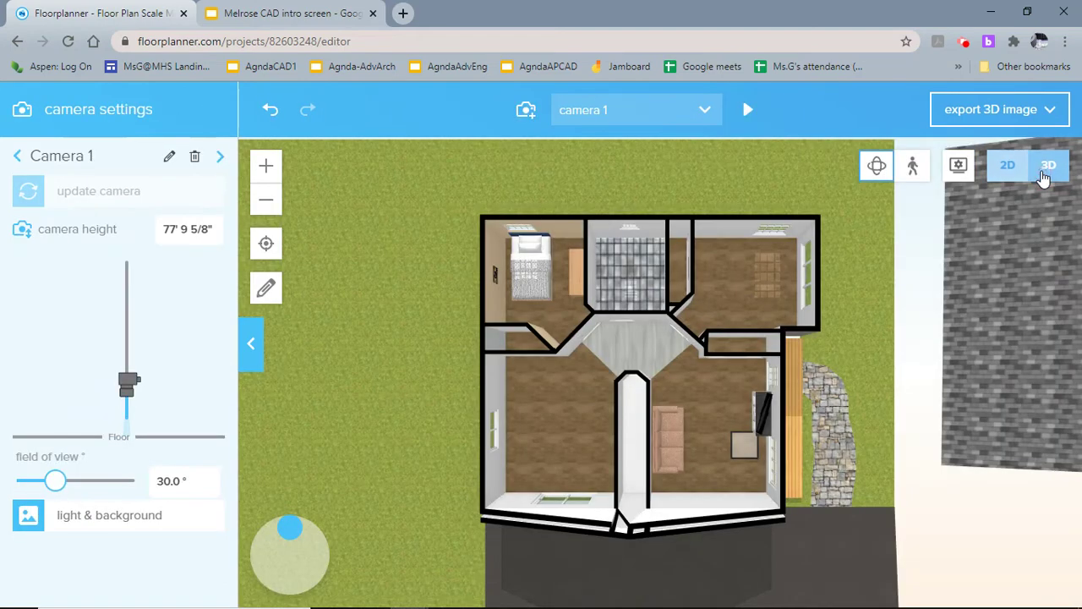
left_click_drag(931, 360, 936, 389)
right_click(934, 388)
scroll(624, 515, "up", 3)
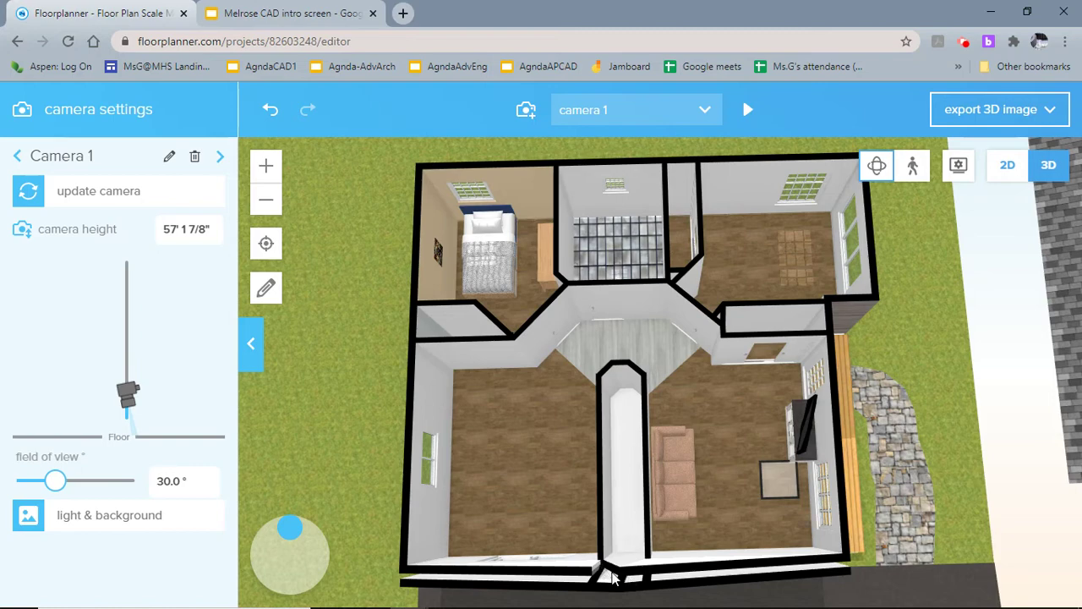
left_click_drag(840, 394, 916, 374)
right_click(915, 372)
In the 2D plan, set the height of wall 4 to 15' 2 3/4" at the kitchen-side house-wall corner of the Other room
left_click(1017, 175)
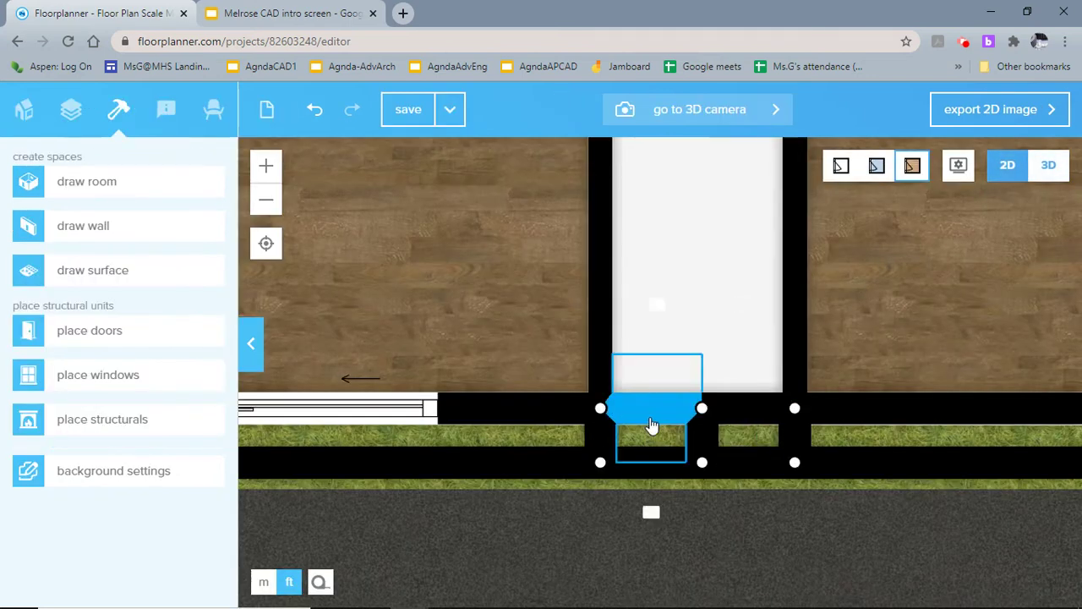
left_click(601, 411)
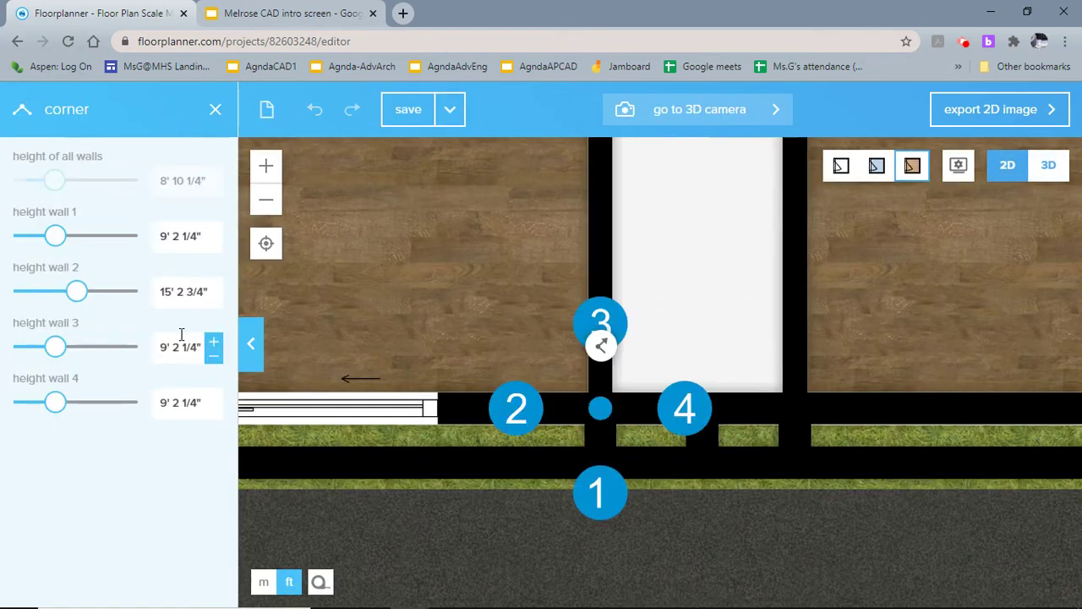
left_click_drag(159, 292, 209, 298)
key("ctrl+c")
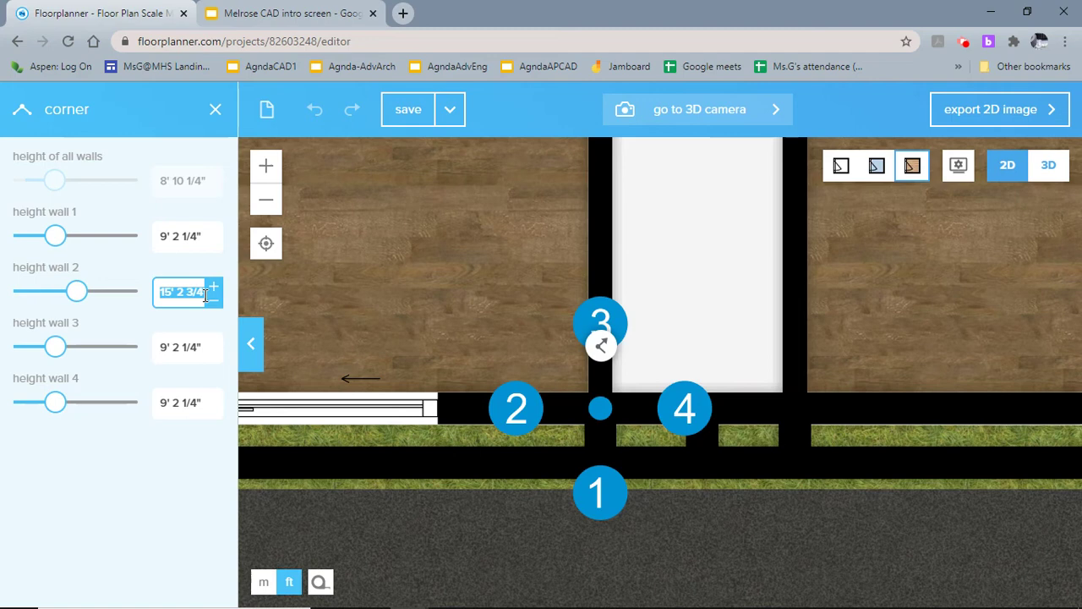
left_click_drag(158, 401, 217, 399)
key("ctrl+v")
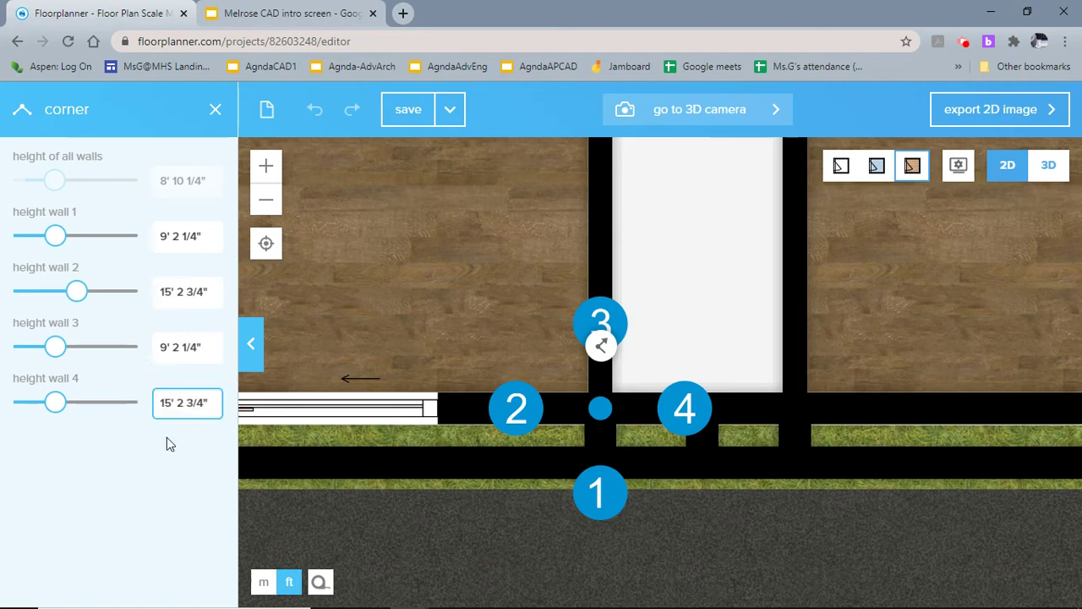
left_click(164, 447)
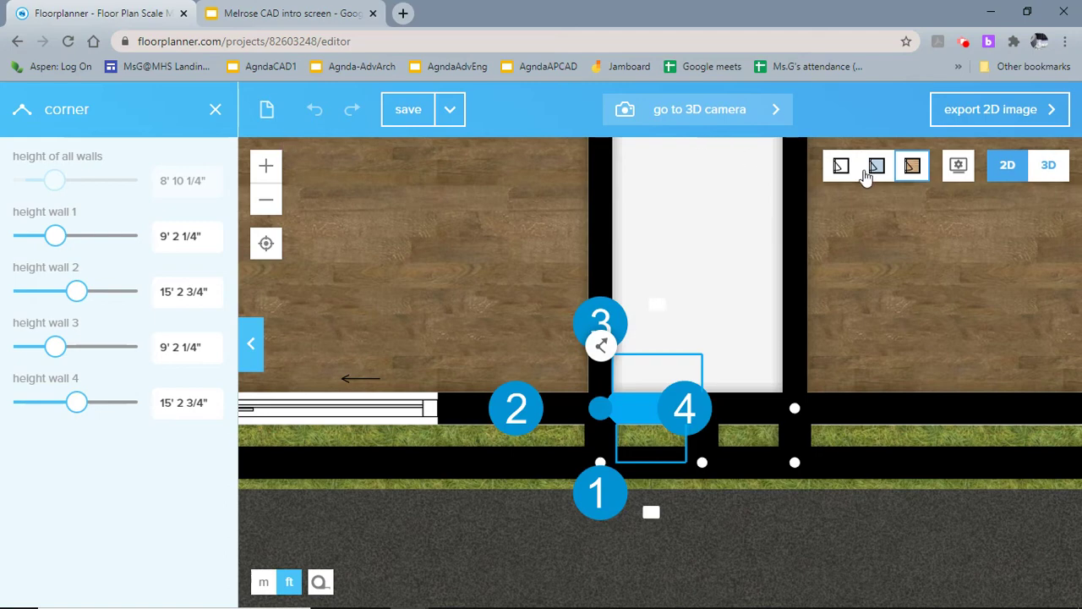
Examine the raised house wall and the gable wall in the 3D view from outside and above
left_click(1036, 171)
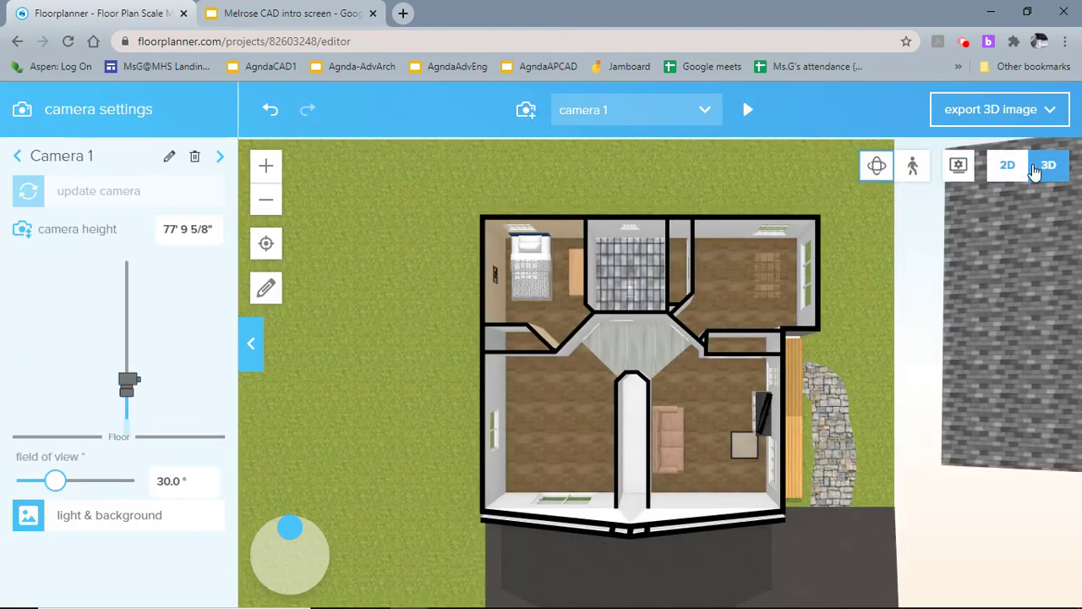
left_click_drag(763, 416, 711, 311)
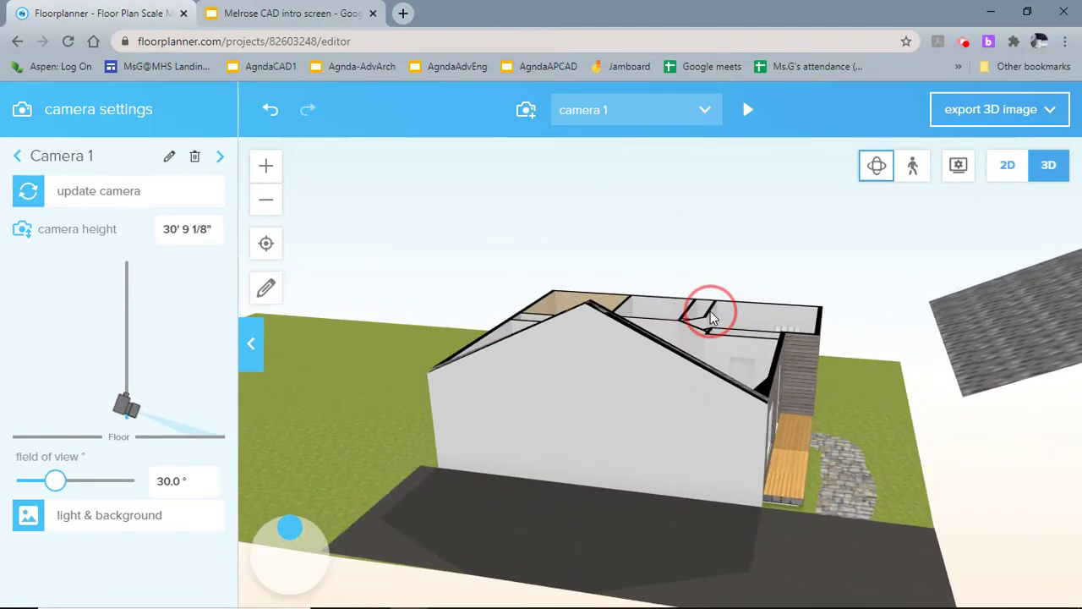
right_click_drag(711, 312, 725, 310)
right_click_drag(667, 263, 648, 340)
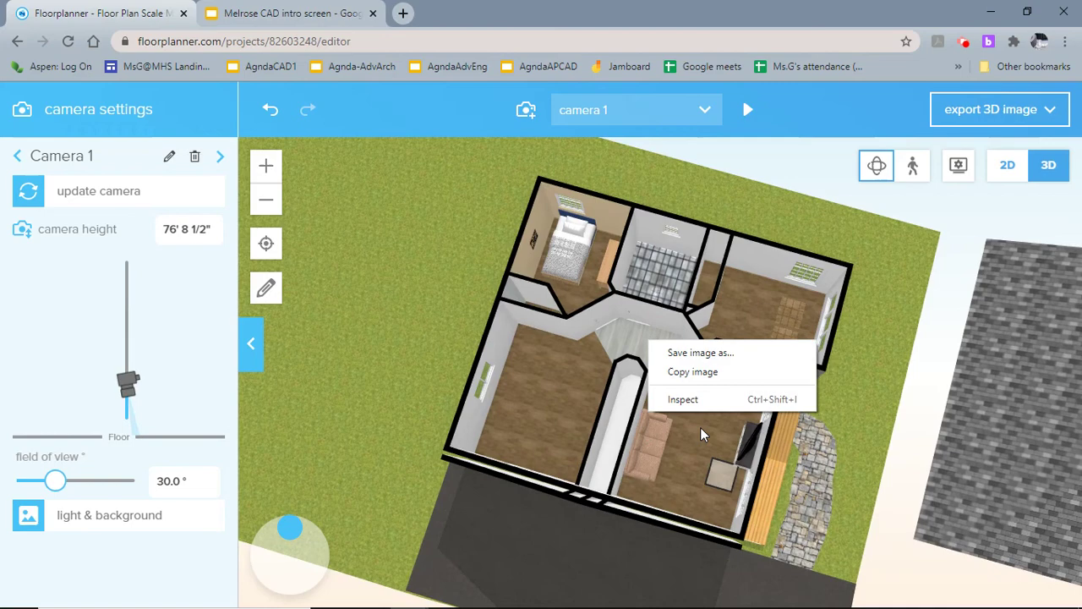
right_click_drag(807, 442, 821, 372)
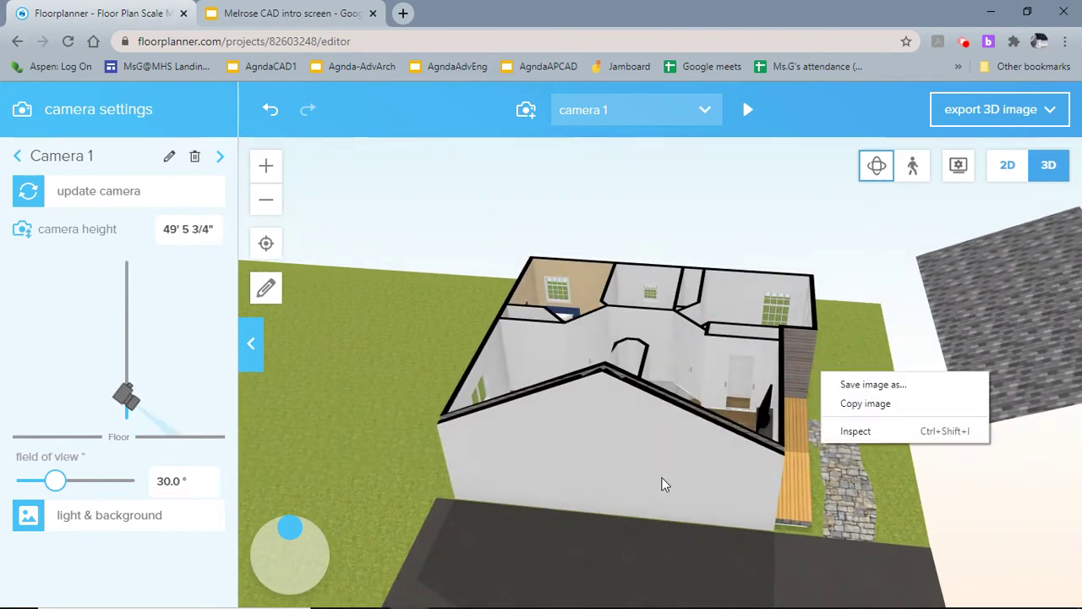
left_click(664, 485)
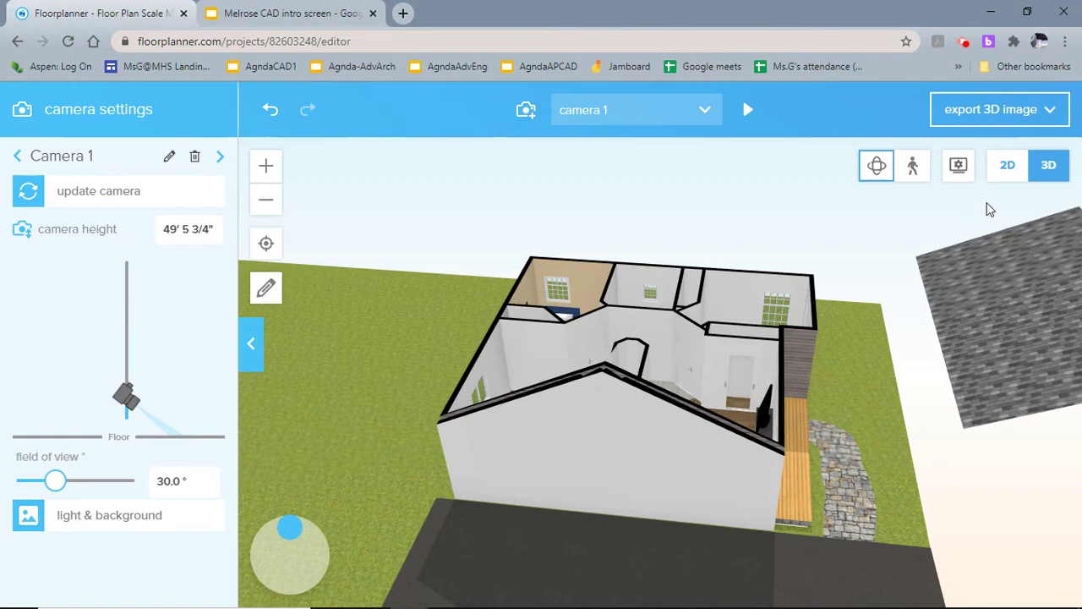
Return to the 2D plan and delete the entire outer gable wall below the kitchen and living room
left_click(999, 169)
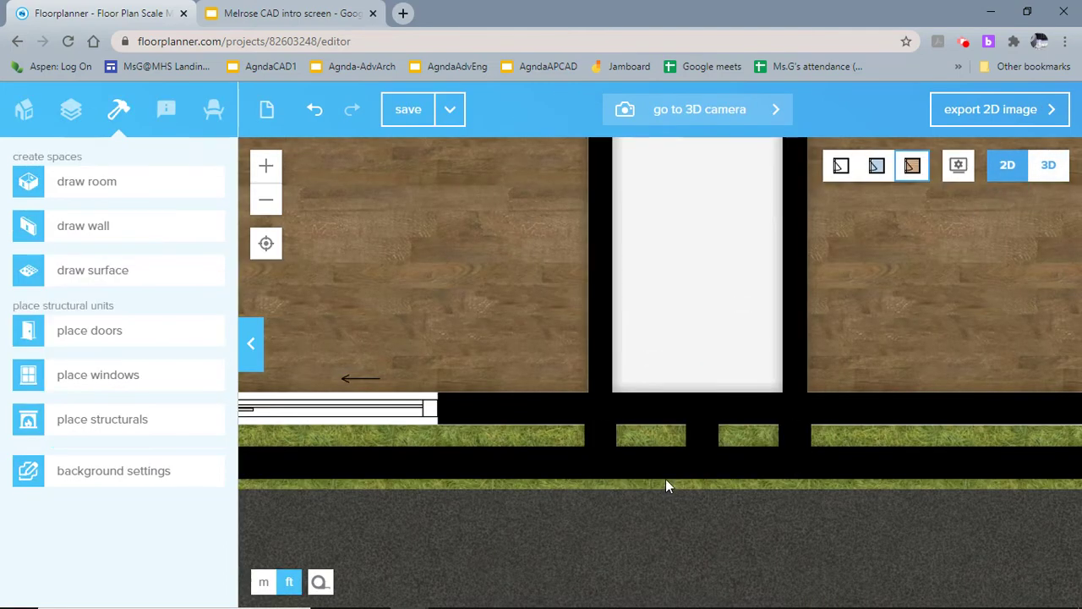
scroll(664, 485, "down", 5)
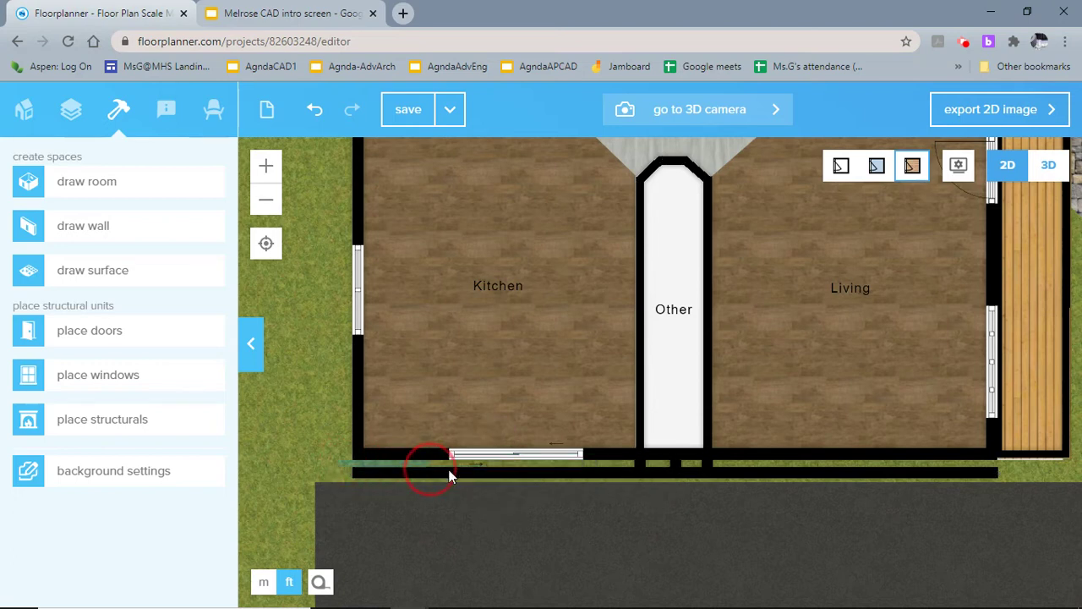
left_click(1019, 484)
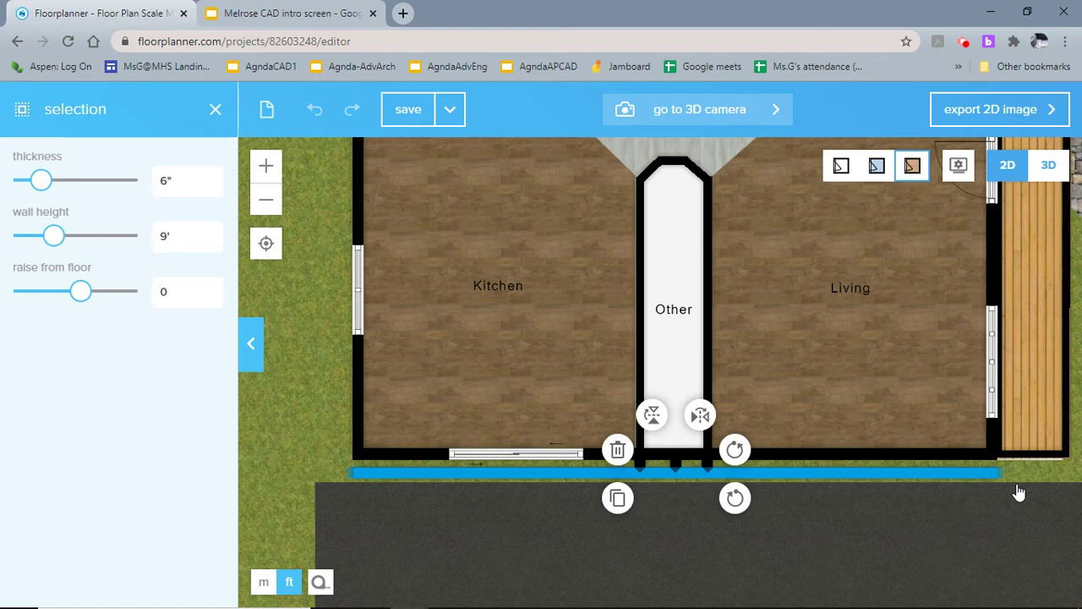
left_click(740, 514)
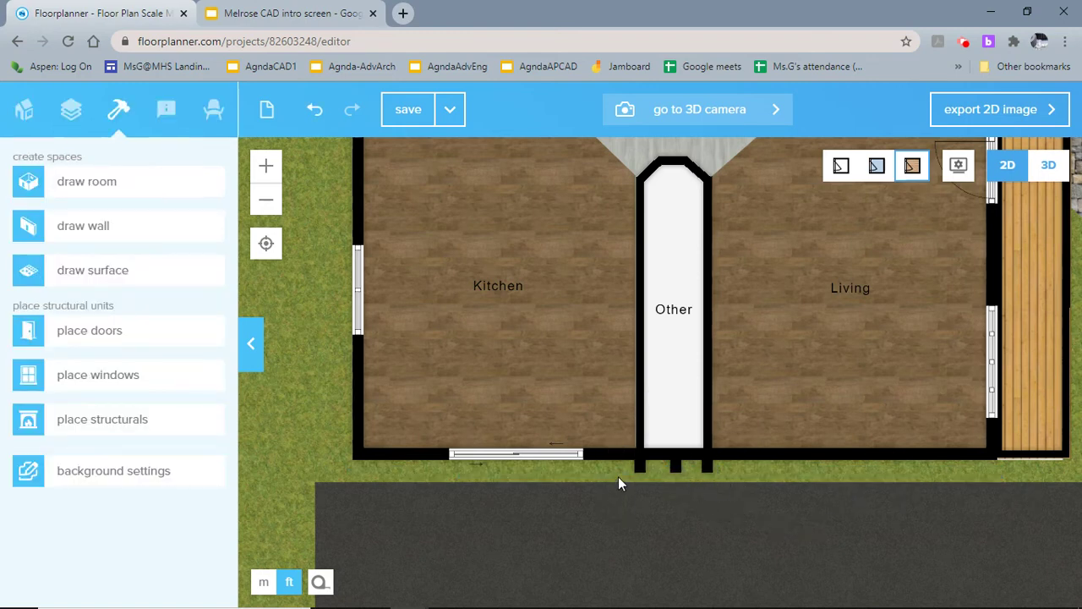
left_click(729, 451)
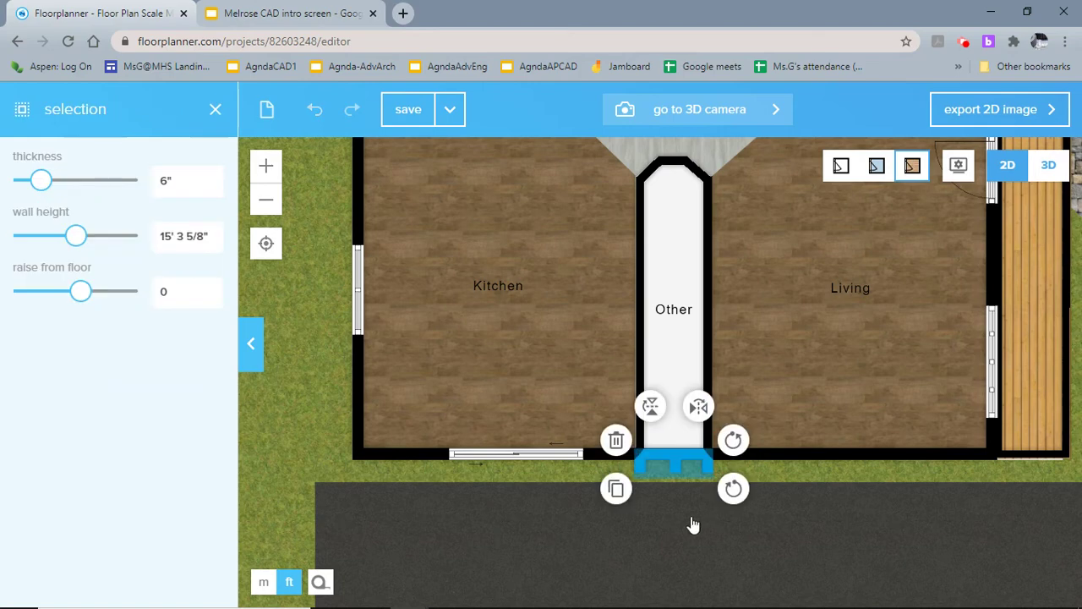
scroll(694, 451, "up", 2)
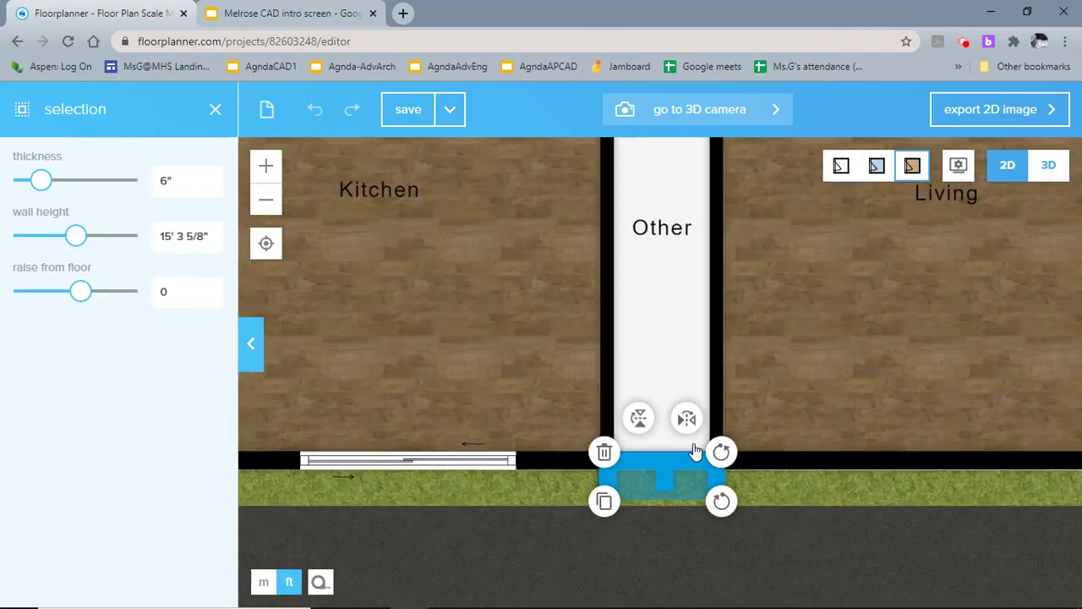
scroll(691, 450, "up", 1)
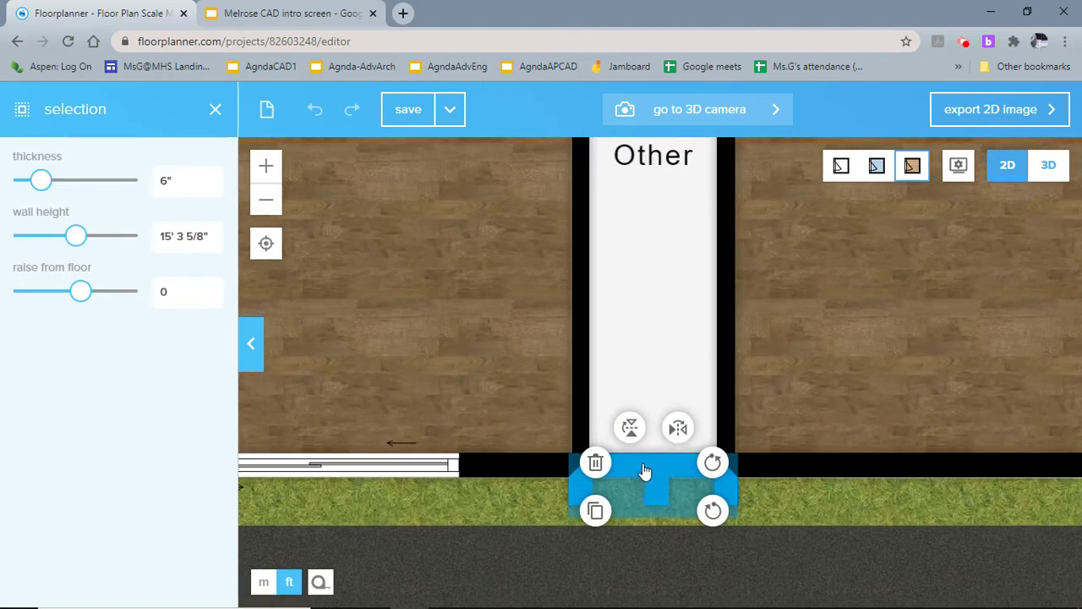
left_click(653, 471)
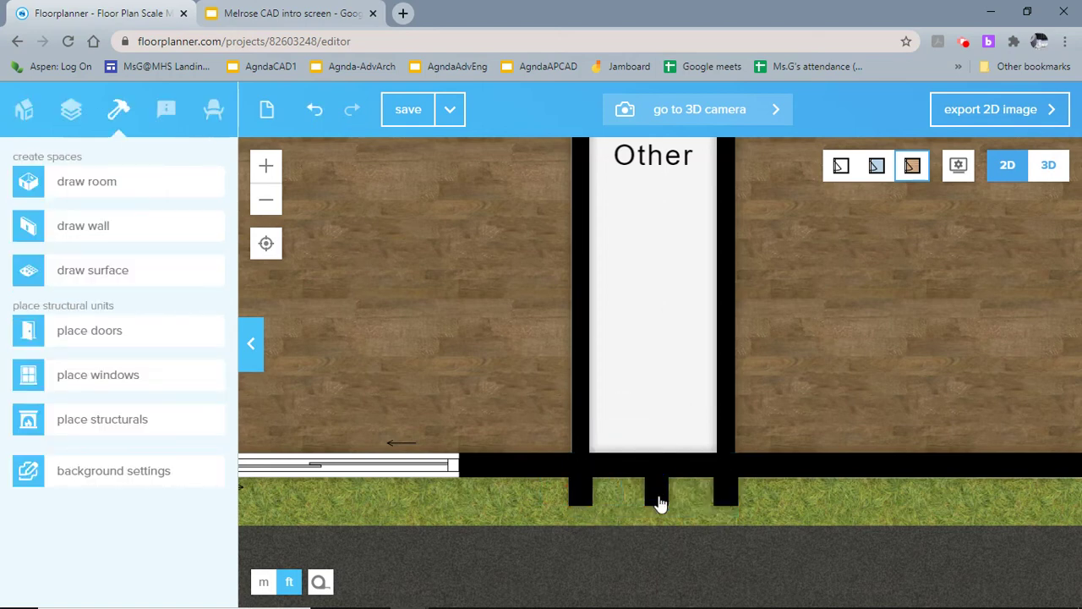
Delete the three short connecting walls projecting from the house wall at the end of the Other room
left_click(726, 490)
left_click(727, 495)
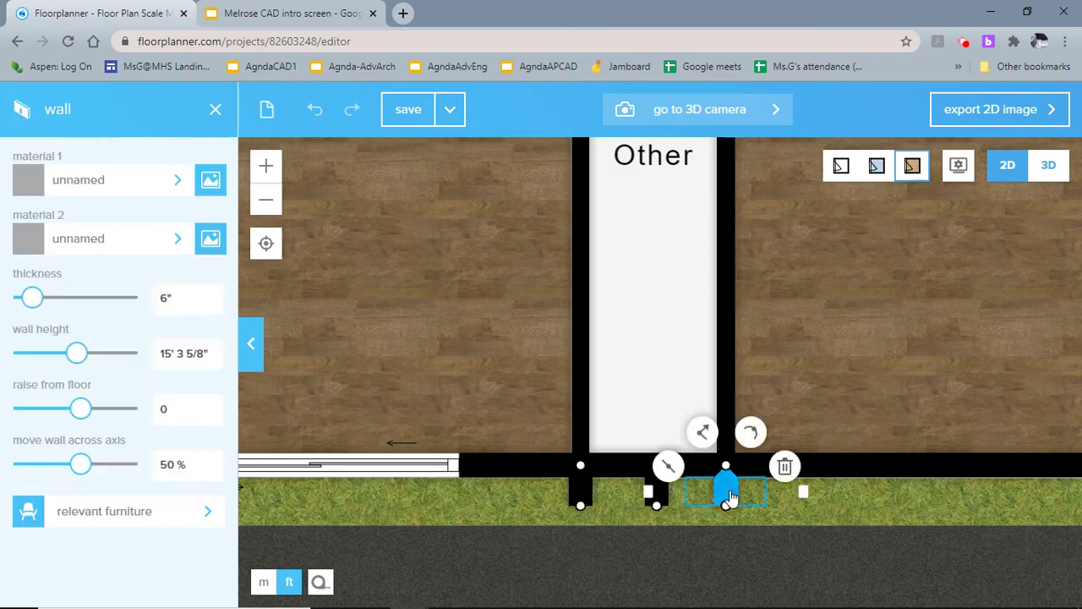
left_click(784, 465)
left_click(656, 497)
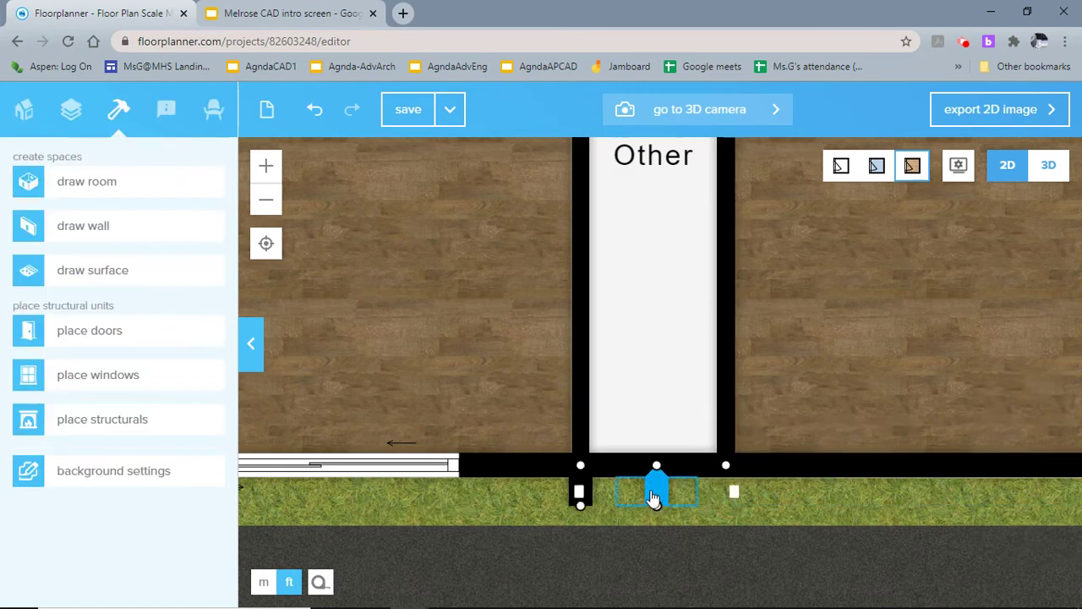
left_click(657, 496)
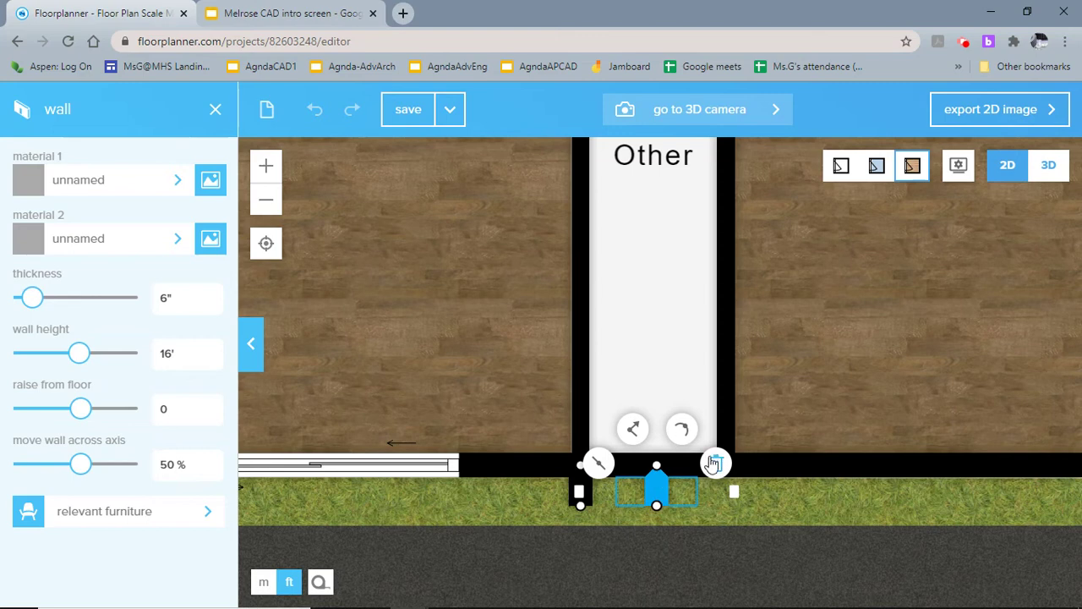
left_click(715, 464)
left_click(580, 498)
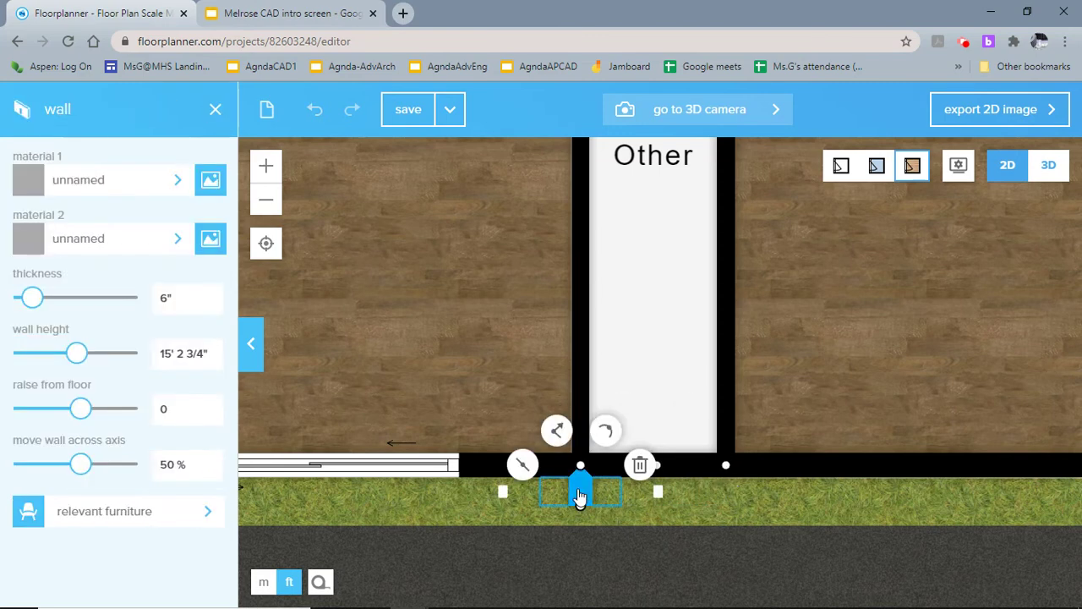
key("Delete")
left_click(588, 450)
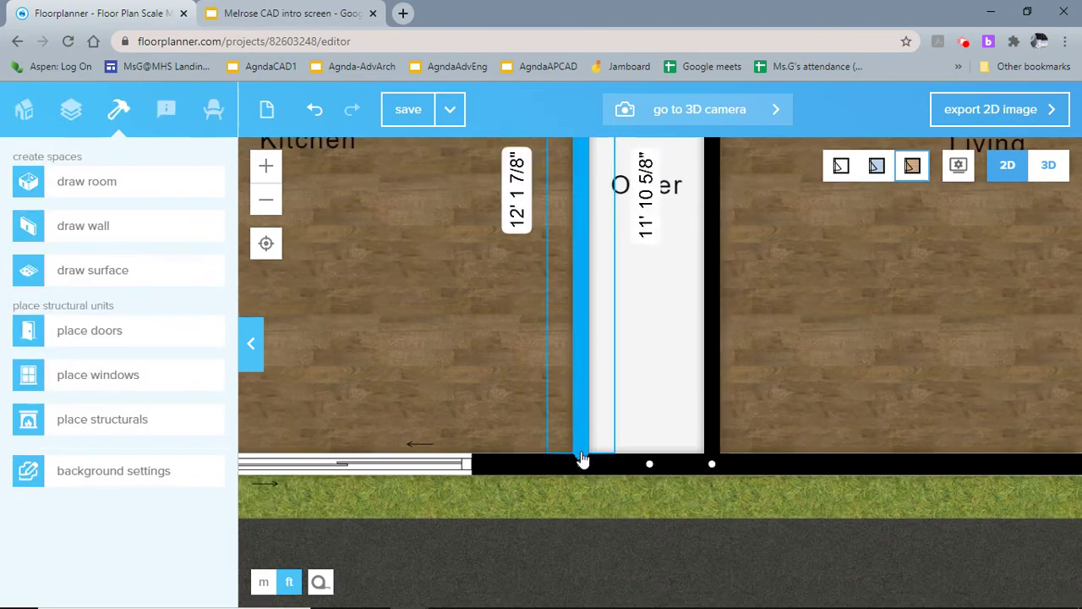
left_click(826, 336)
Examine the house without the outer gable wall and connecting walls in the 3D view
left_click(1048, 165)
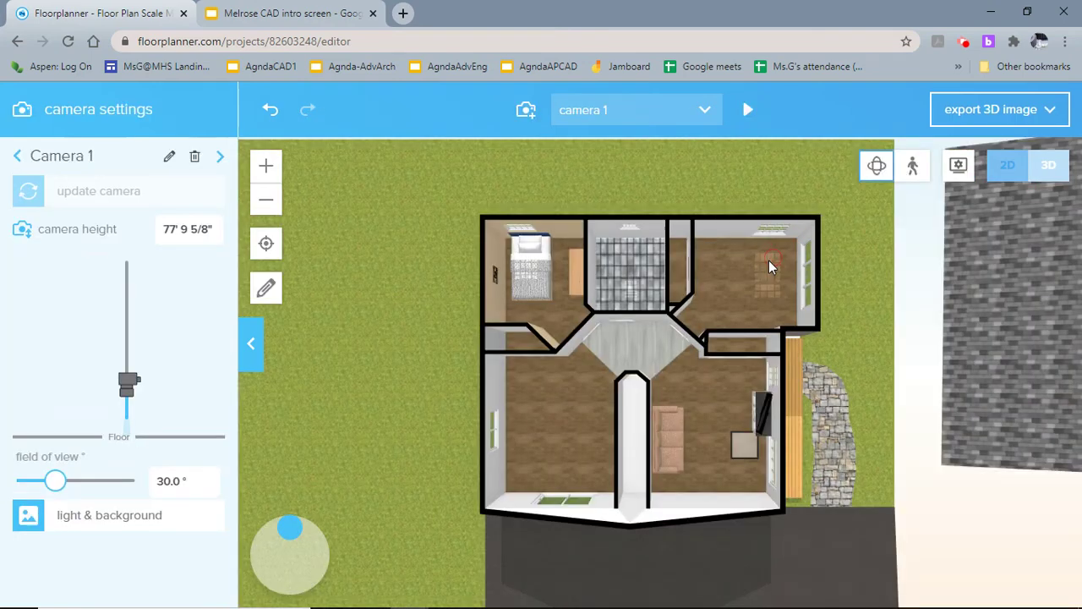
left_click_drag(774, 381, 767, 348)
right_click(767, 348)
Return to the 2D plan and move the first roof-tile surface over the kitchen half of the house
left_click(1007, 164)
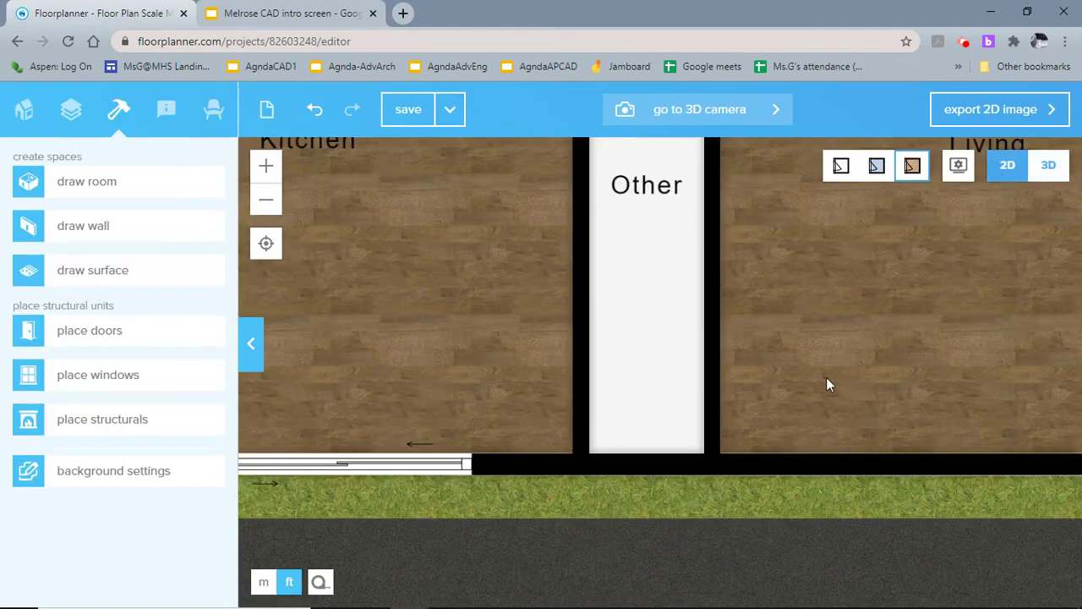
scroll(826, 377, "down", 5)
scroll(852, 343, "down", 6)
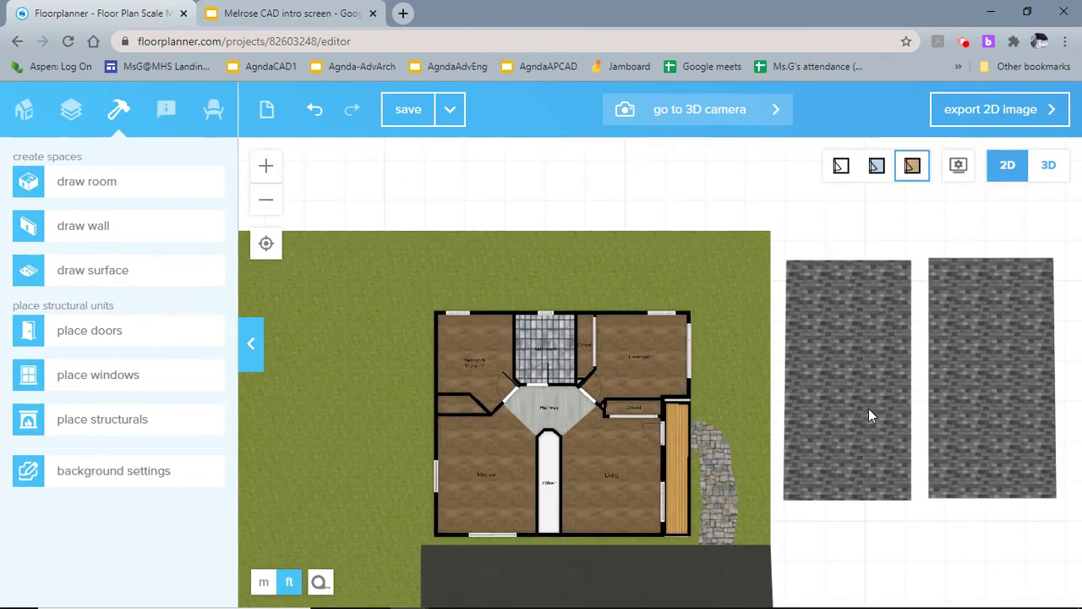
left_click(869, 408)
left_click_drag(866, 382, 501, 430)
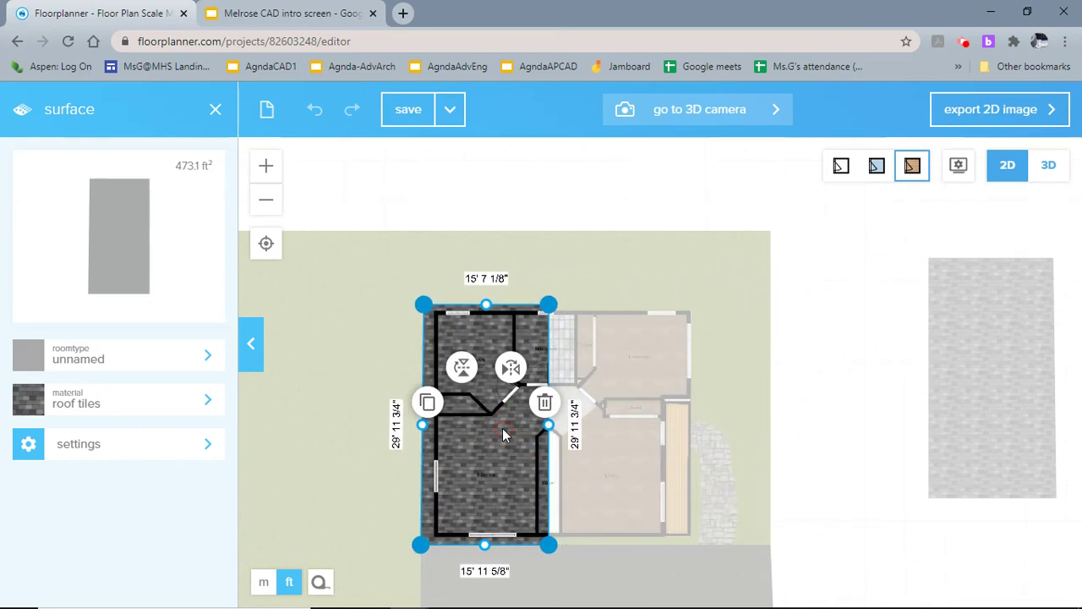
Move the second roof-tile surface over the living room half, aligning its inner edge with the first surface along the ridge
left_click(951, 393)
left_click_drag(972, 427, 817, 429)
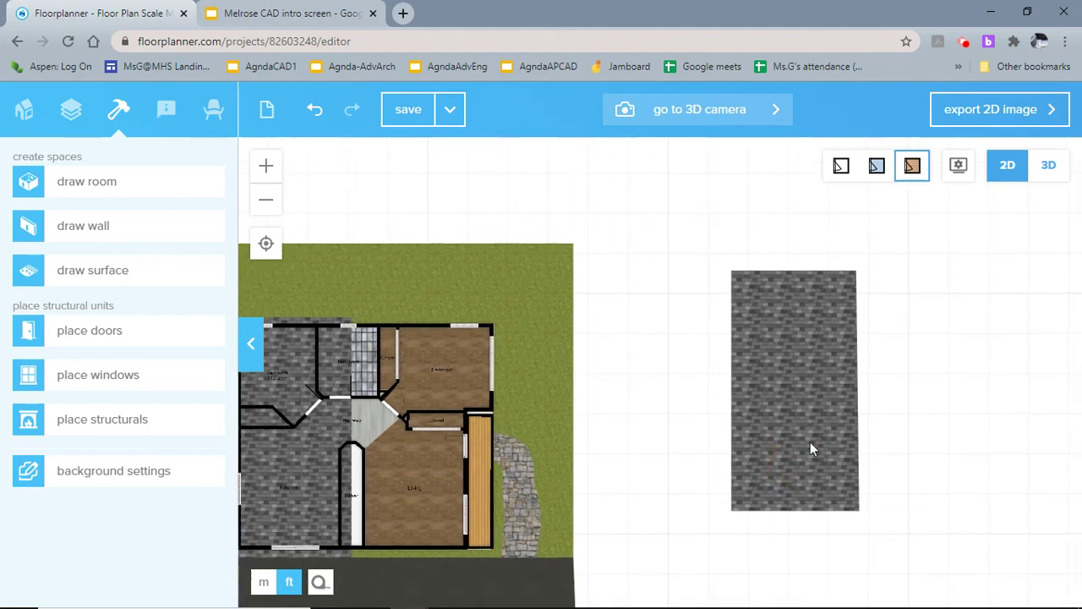
left_click(794, 412)
left_click_drag(793, 412, 412, 457)
scroll(432, 499, "up", 5)
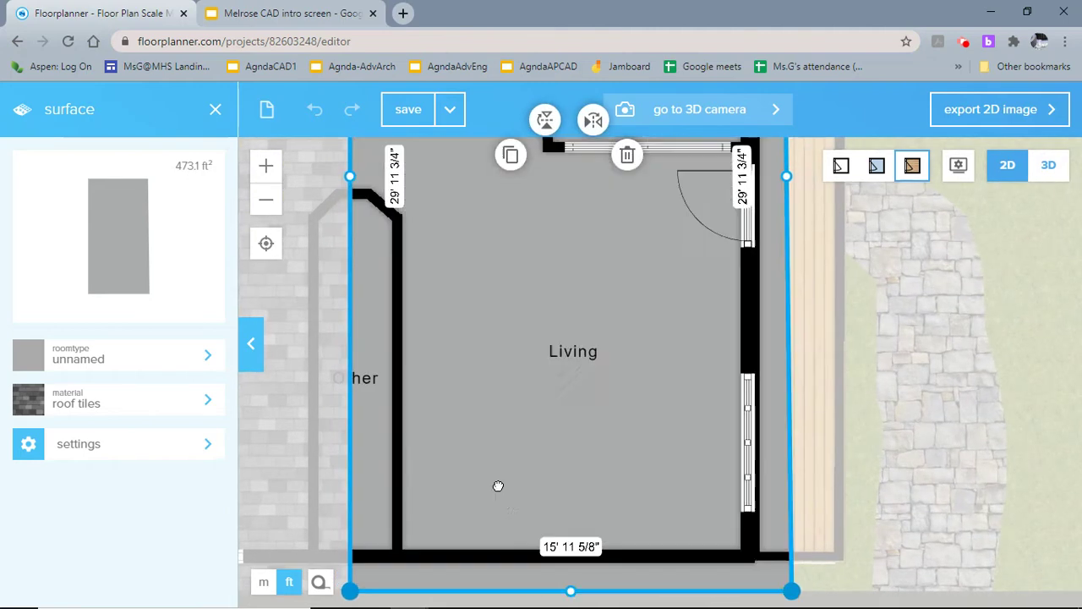
right_click_drag(498, 486, 778, 368)
mouse_move(676, 372)
left_mouse_down()
mouse_move(704, 373)
mouse_move(684, 376)
left_mouse_up()
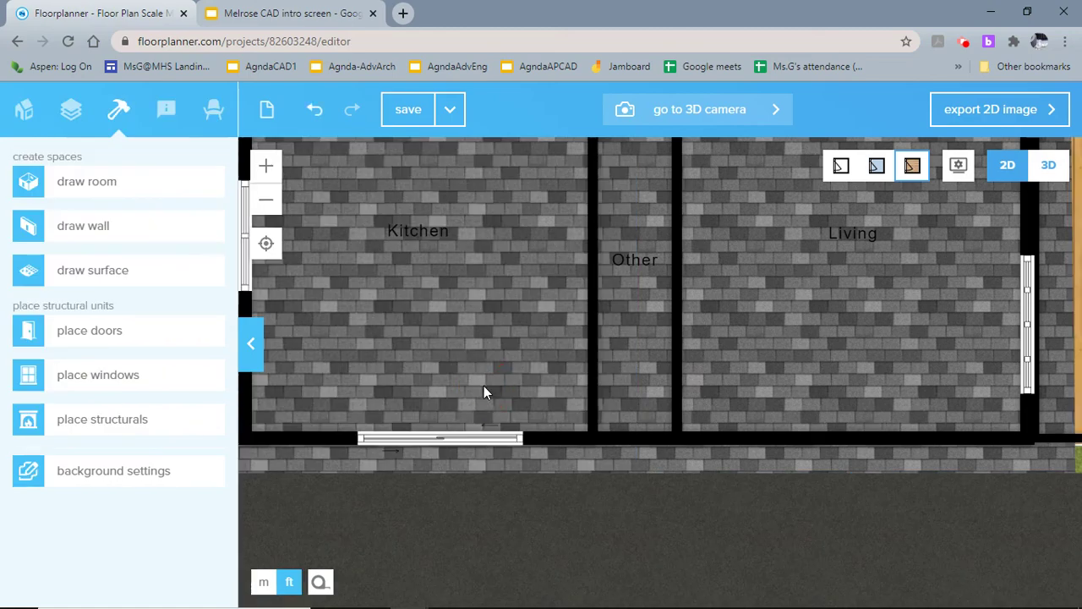
left_click_drag(490, 380, 480, 378)
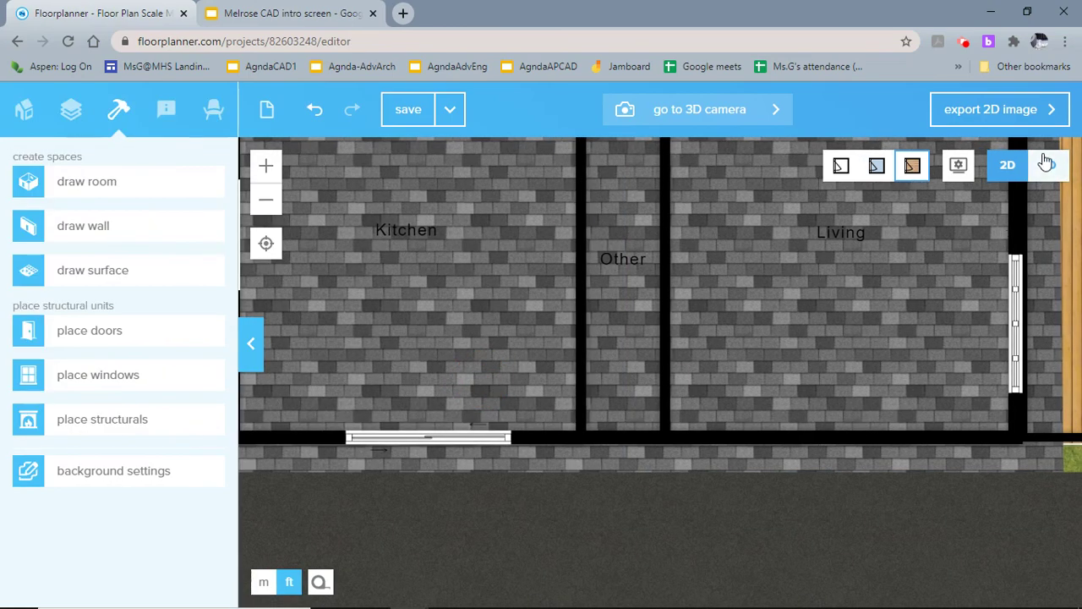
Inspect from the driveway side in the 3D view how the roof meets the gable wall
left_click(1049, 165)
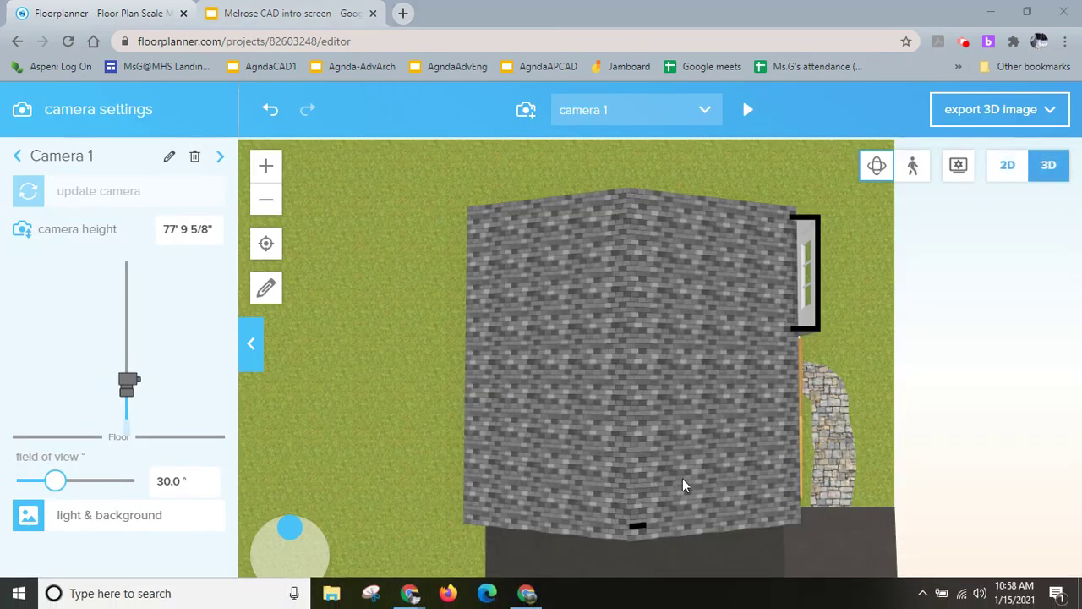
left_click_drag(684, 483, 750, 363)
right_click(750, 362)
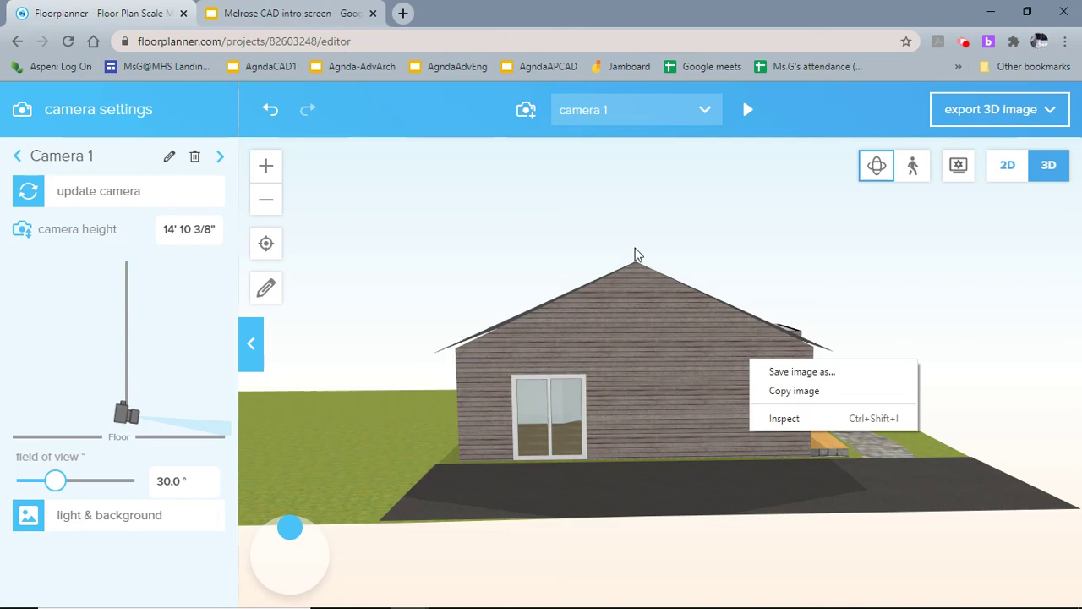
In the 2D plan, check the raise-from-floor setting at the driveway-side outer corner of the kitchen roof surface
left_click(1014, 171)
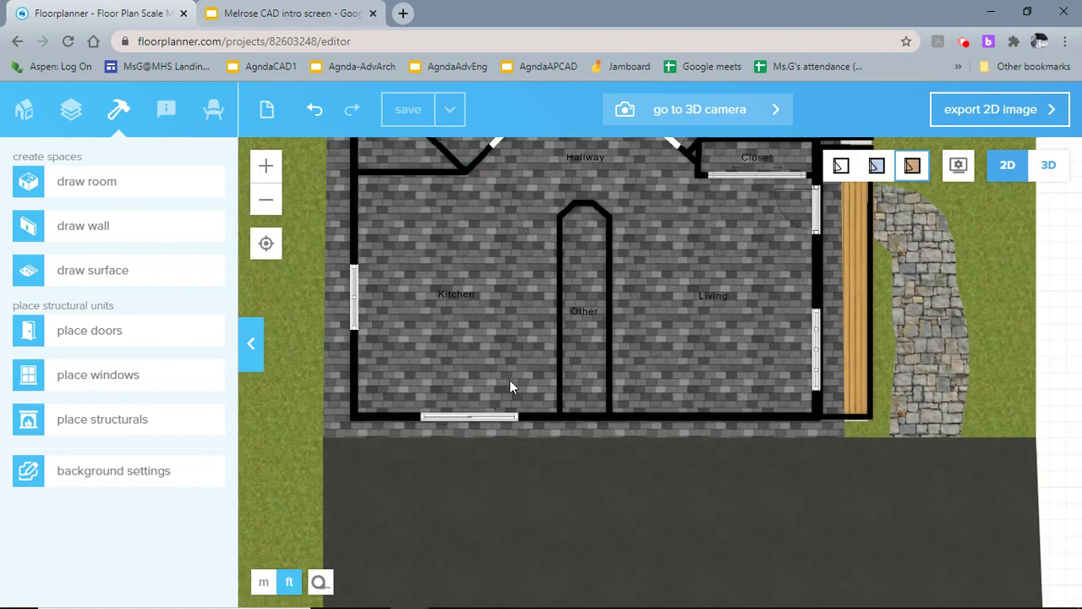
left_click(477, 363)
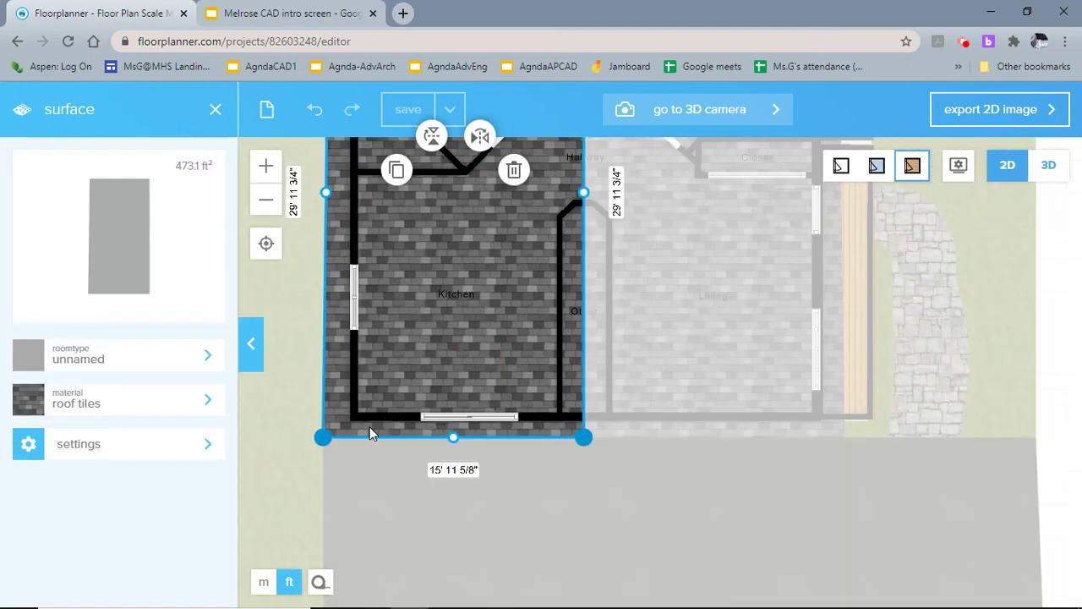
mouse_move(321, 438)
left_mouse_down()
mouse_move(347, 438)
mouse_move(324, 438)
left_mouse_up()
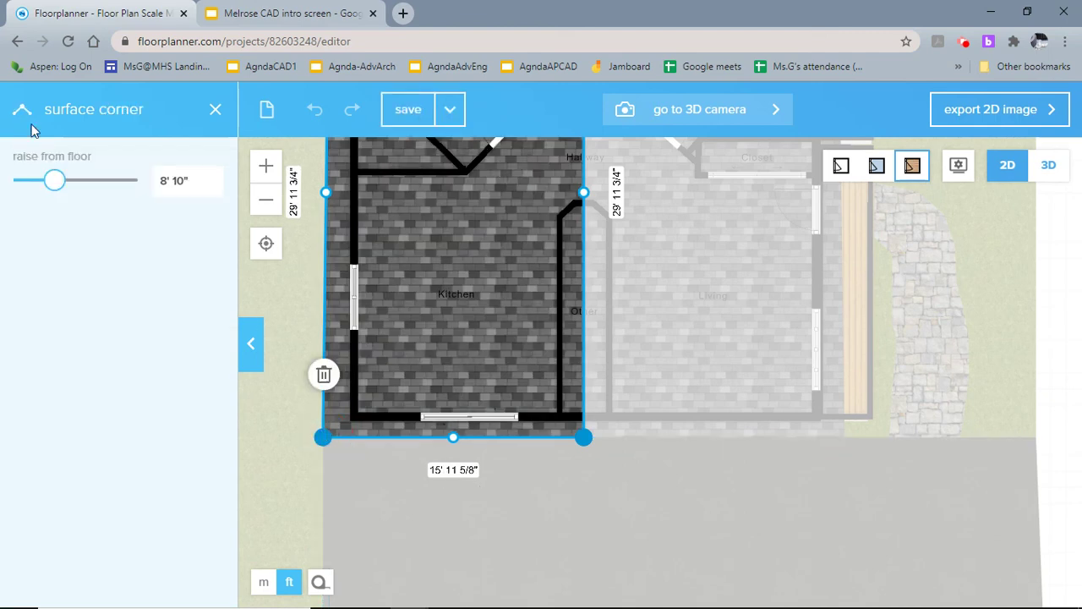
left_click(215, 109)
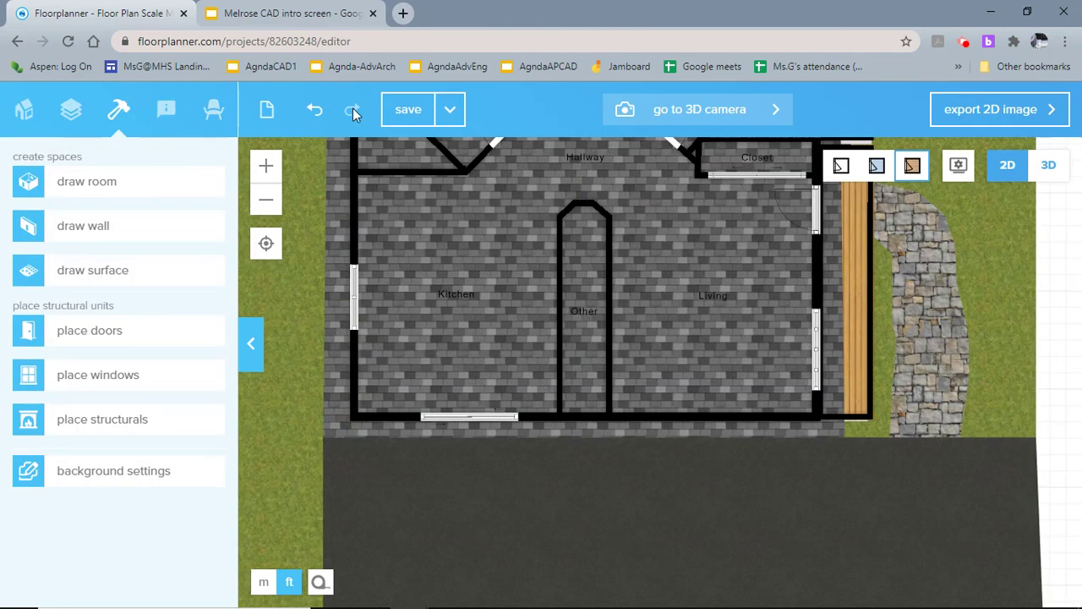
Examine the roof's ridge, eaves and gable wall from above and from the kitchen side in the 3D view
left_click(1046, 162)
left_click_drag(773, 386, 785, 273)
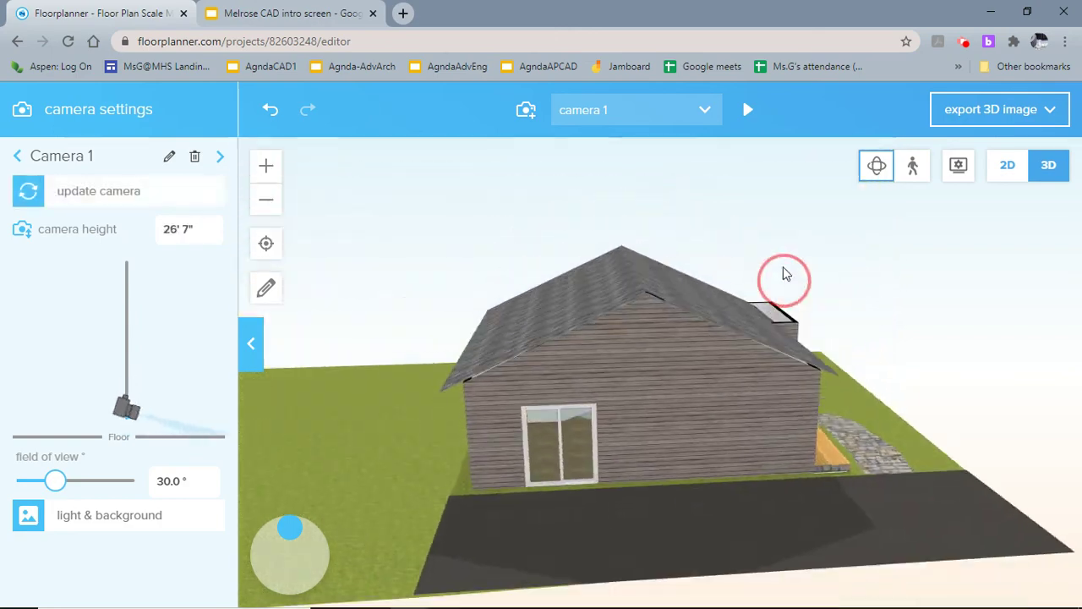
right_click_drag(784, 268, 811, 292)
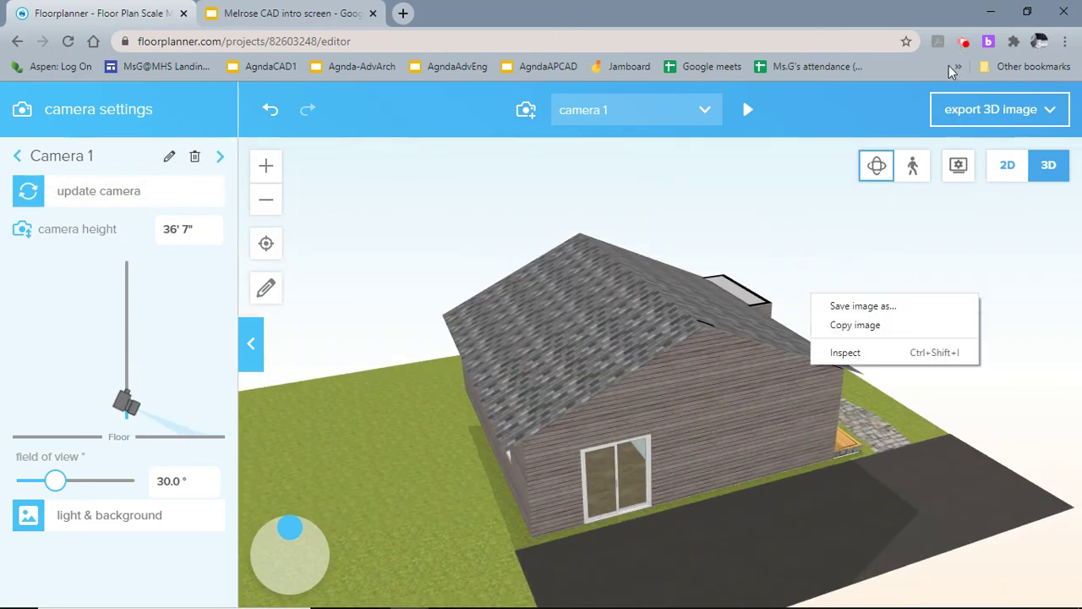
left_click(799, 258)
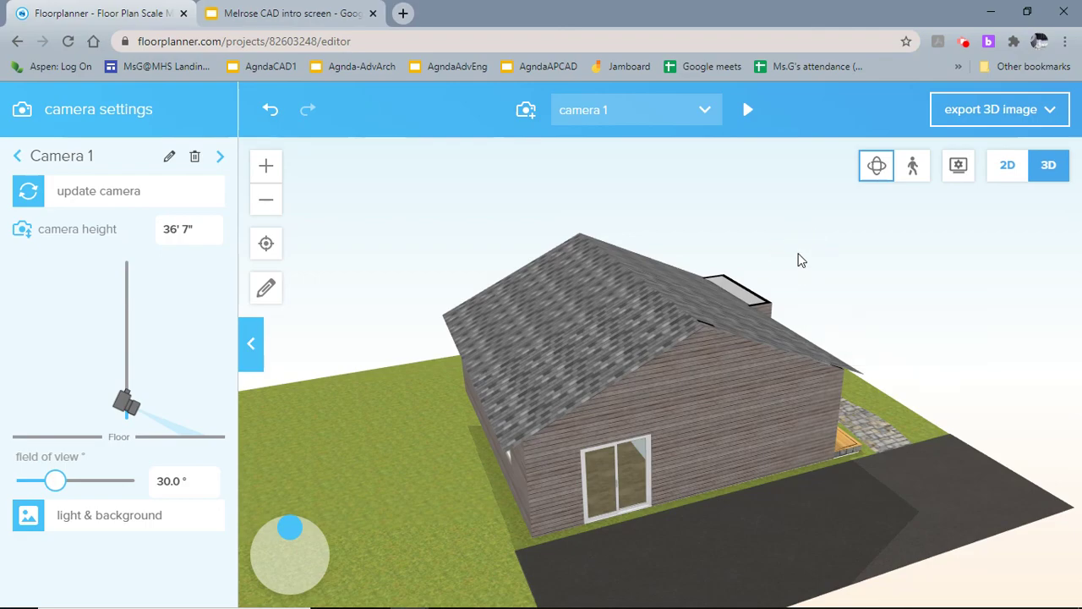